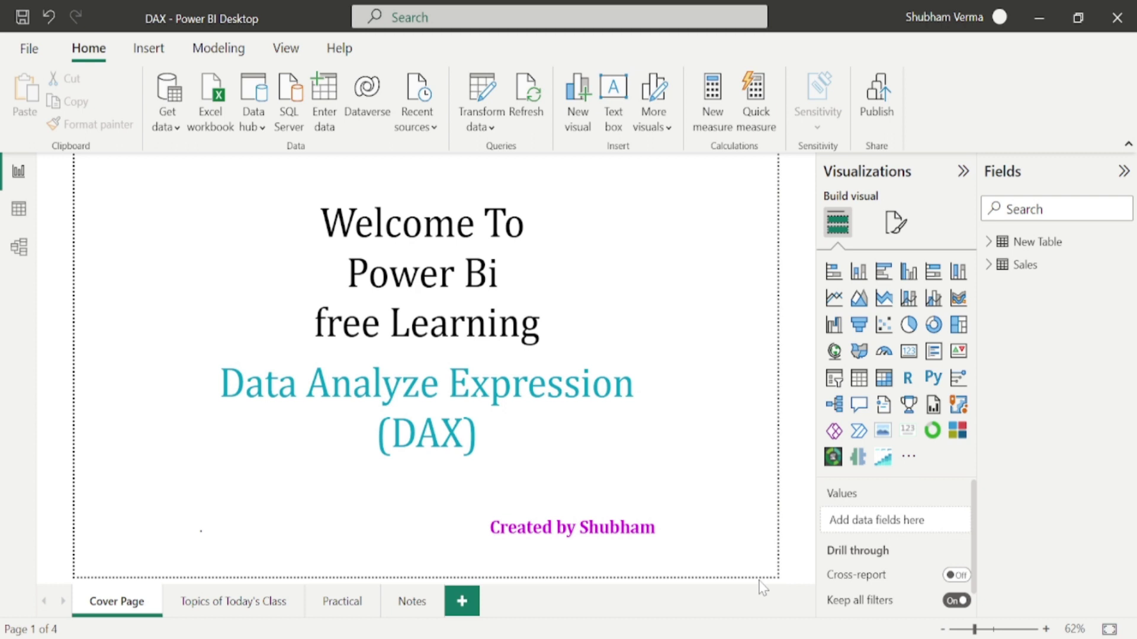
Review the Topics of Today's Class page and examine the Products and Amount columns of New Table, including the Amount data type
left_click(234, 600)
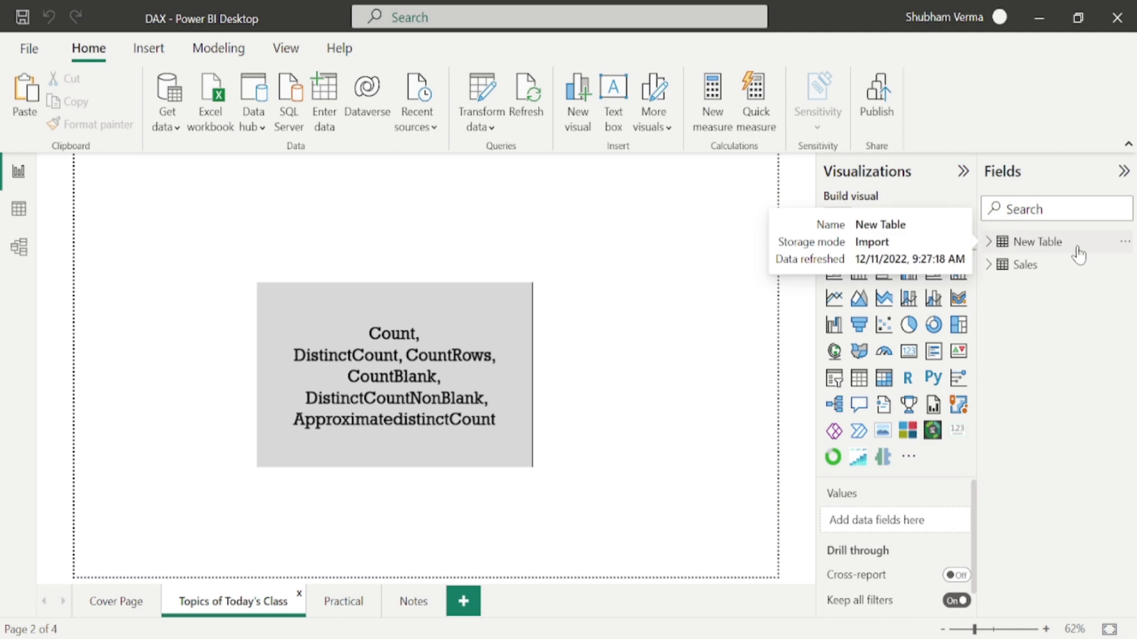
left_click(27, 223)
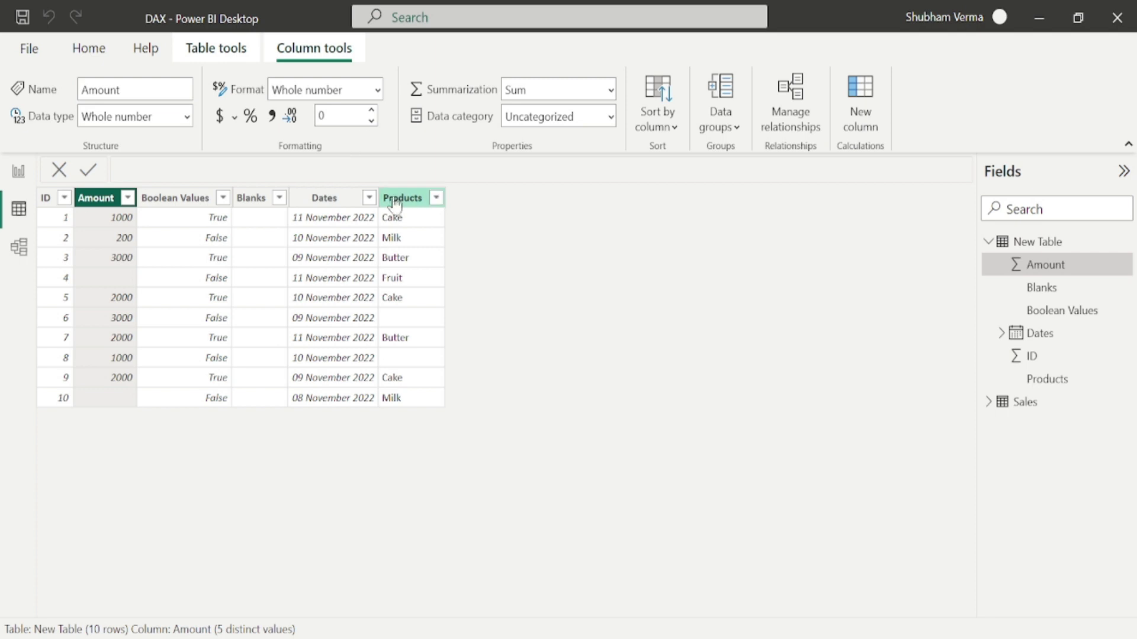
left_click(412, 209)
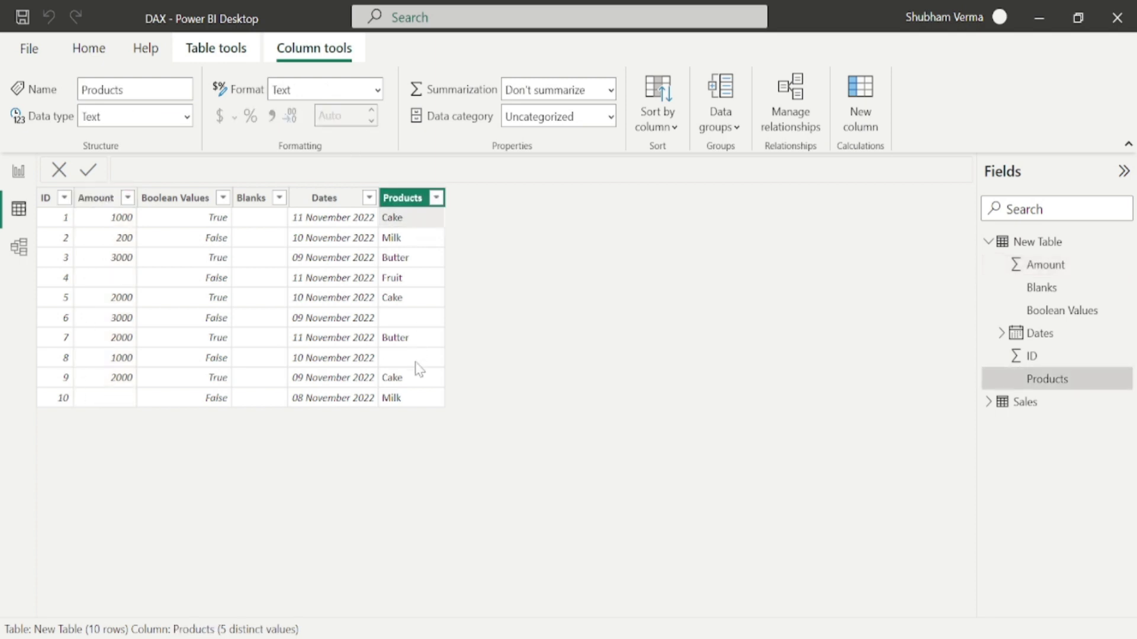
left_click(104, 201)
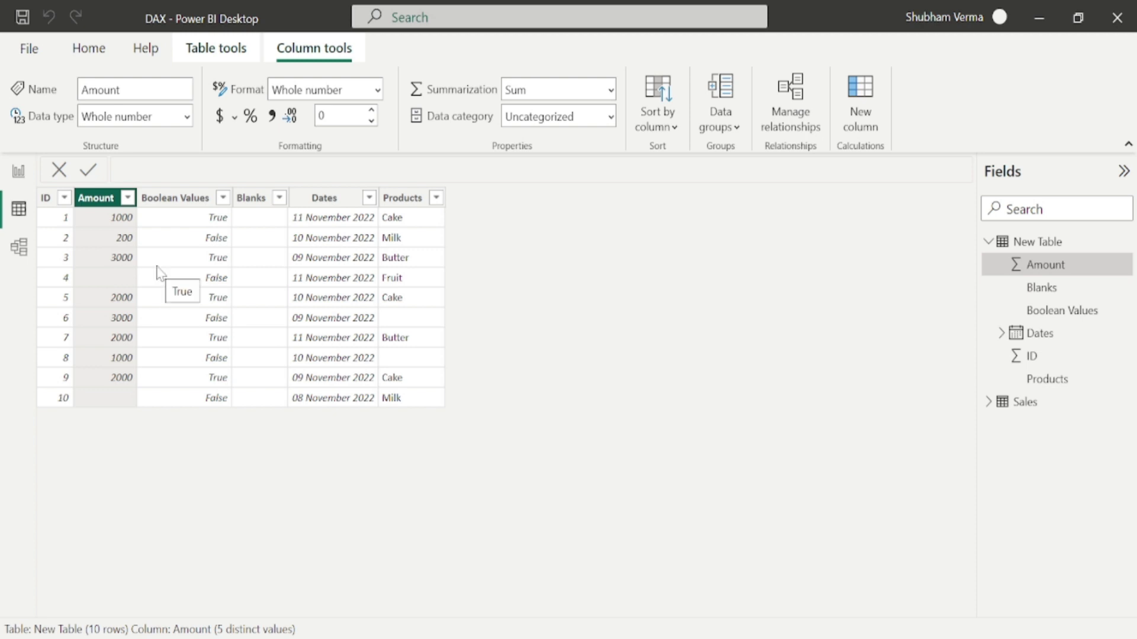
left_click_drag(133, 117, 167, 267)
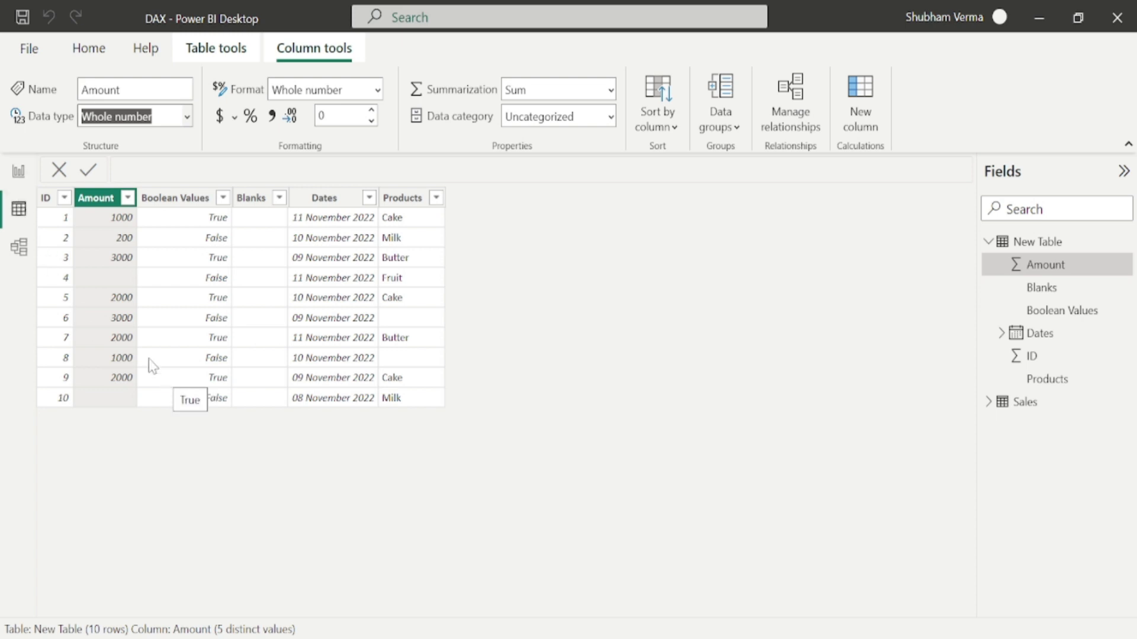
Start a new measure in New Table from the report's Practical page and name it "count of amount"
left_click(18, 172)
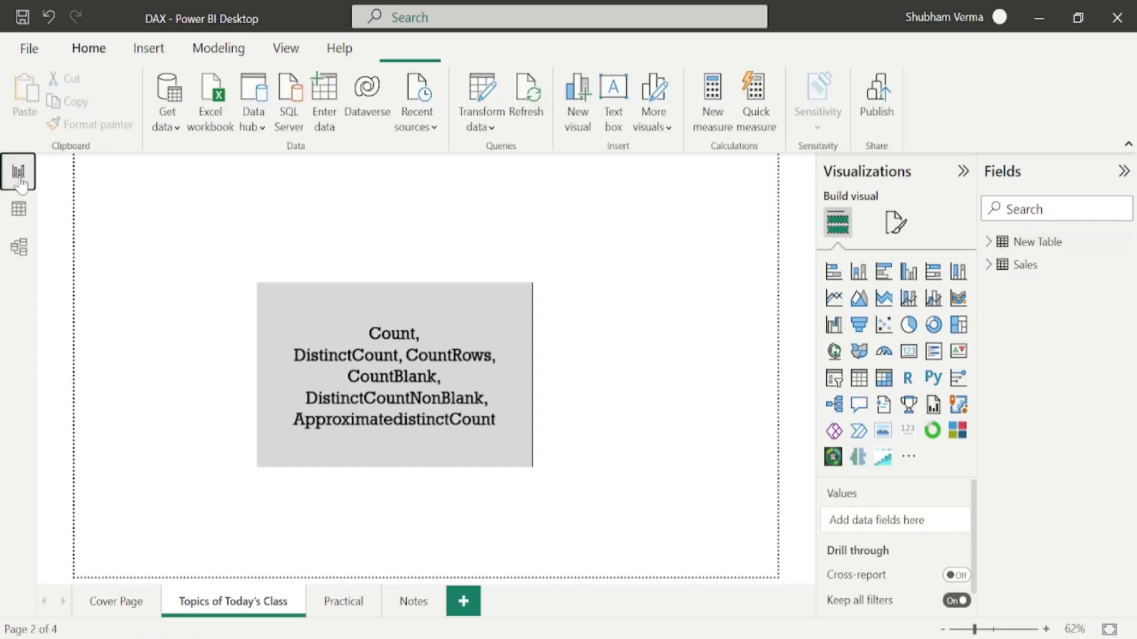
left_click(343, 604)
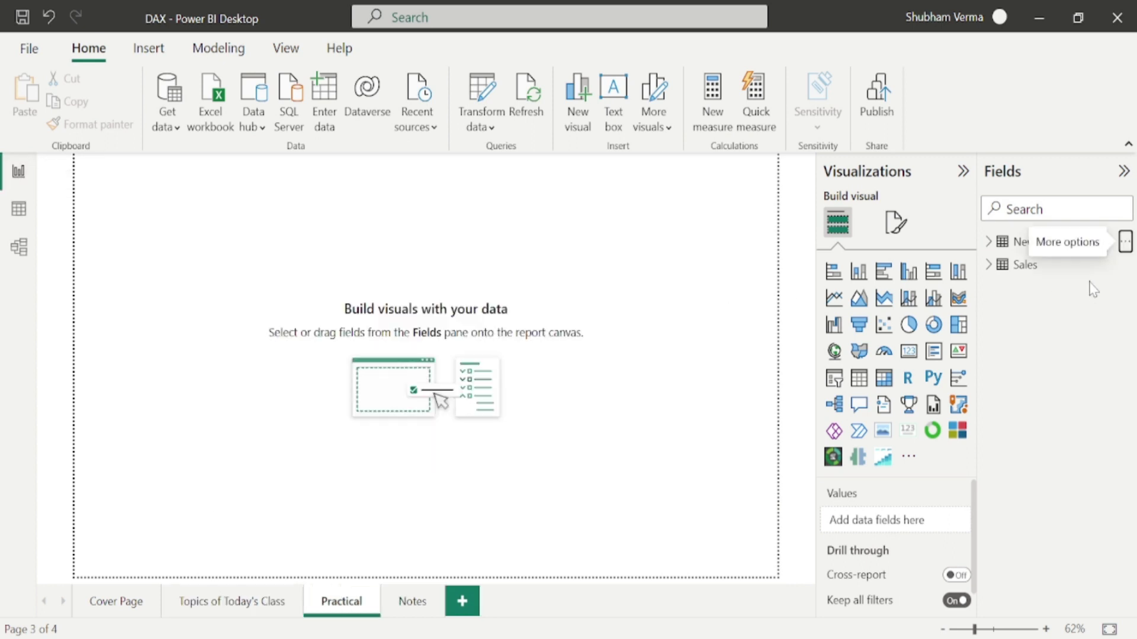
left_click(1125, 241)
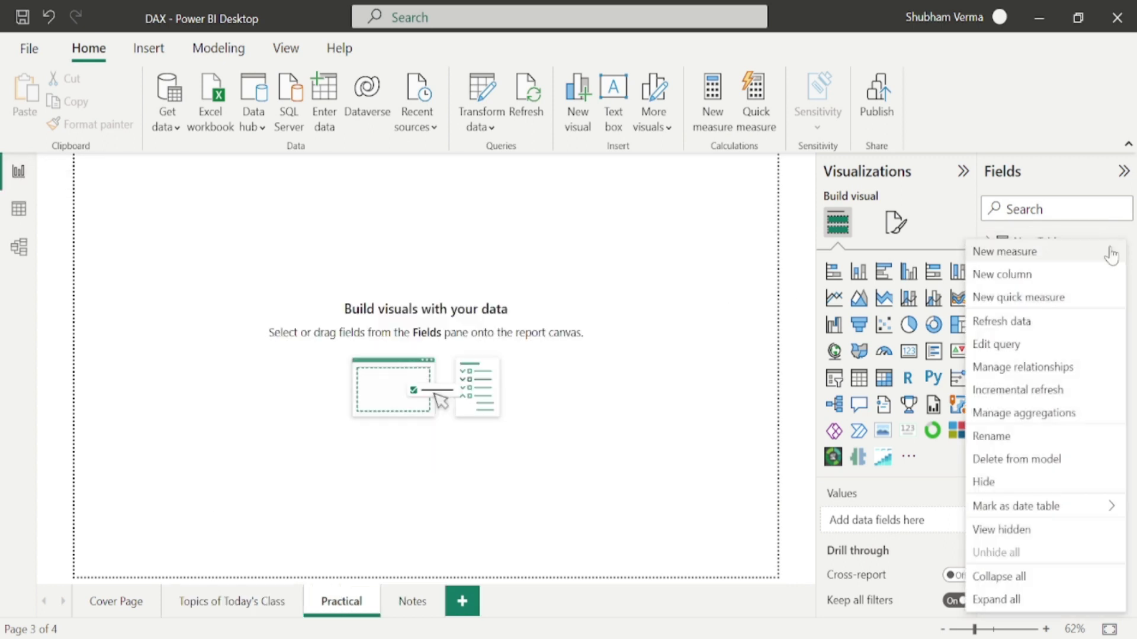
left_click(1007, 253)
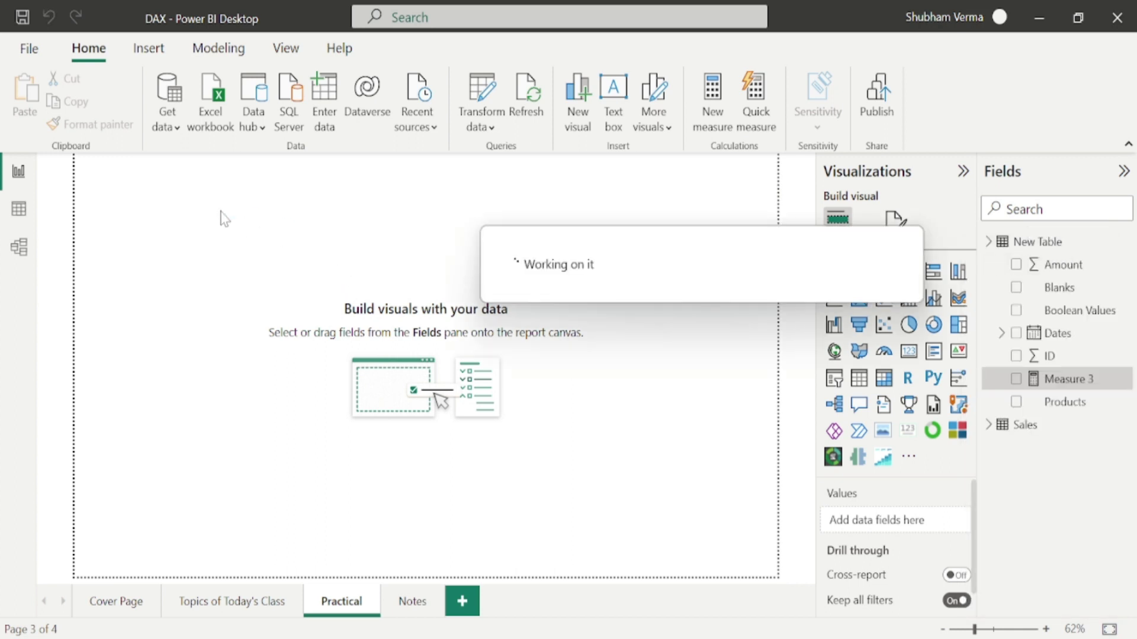
key("BackSpace")
key("BackSpace")
key("BackSpace")
key("BackSpace")
key("BackSpace")
key("BackSpace")
key("BackSpace")
key("BackSpace")
key("BackSpace")
key("BackSpace")
type("c")
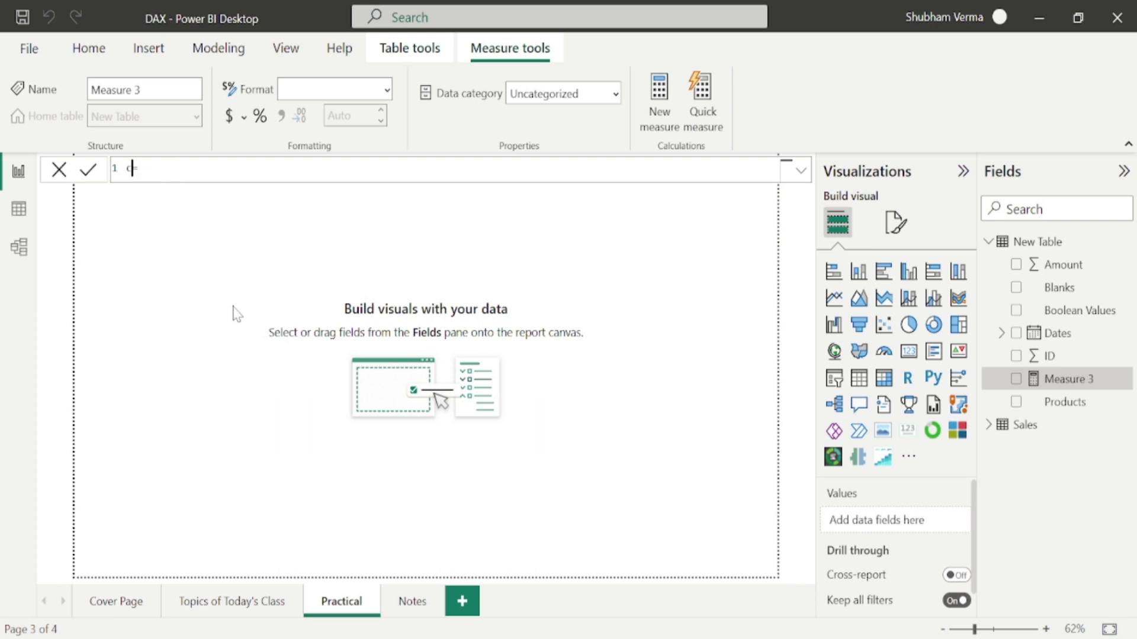
type("ount of amount")
Define the count of amount measure as COUNT('New Table'[Amount]) and commit the formula
key("End")
type("count")
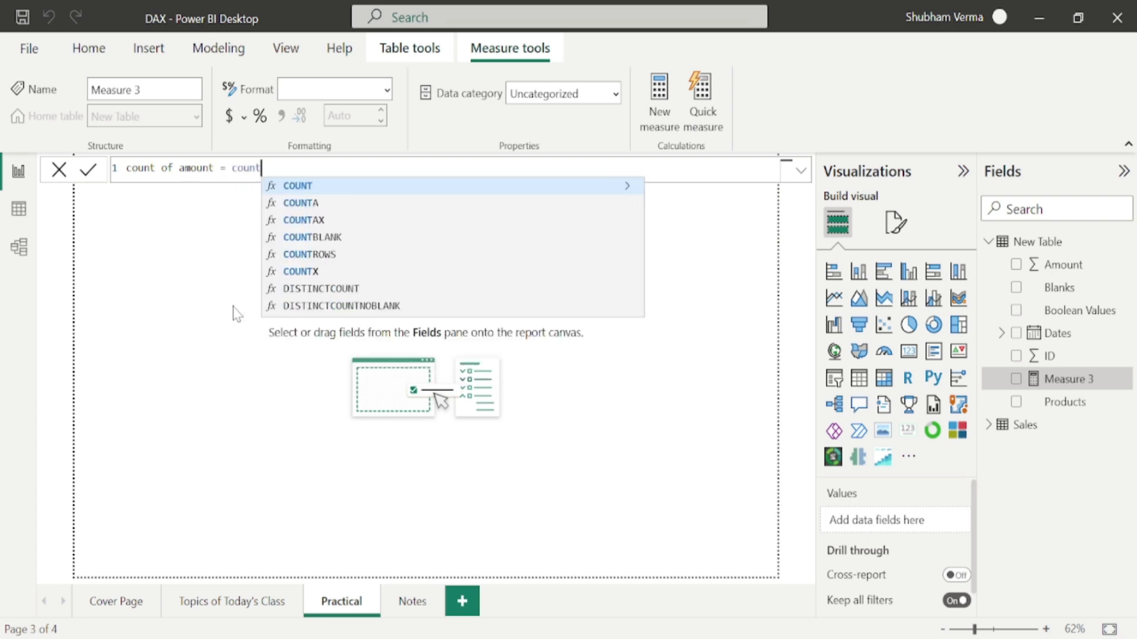
key("Tab")
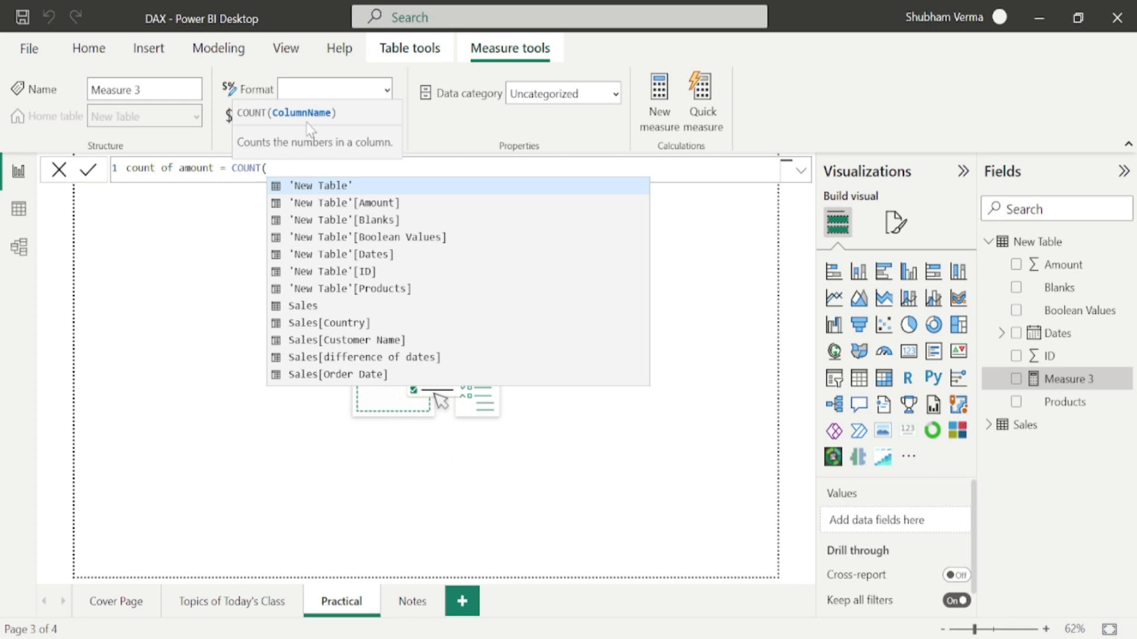
type("amount")
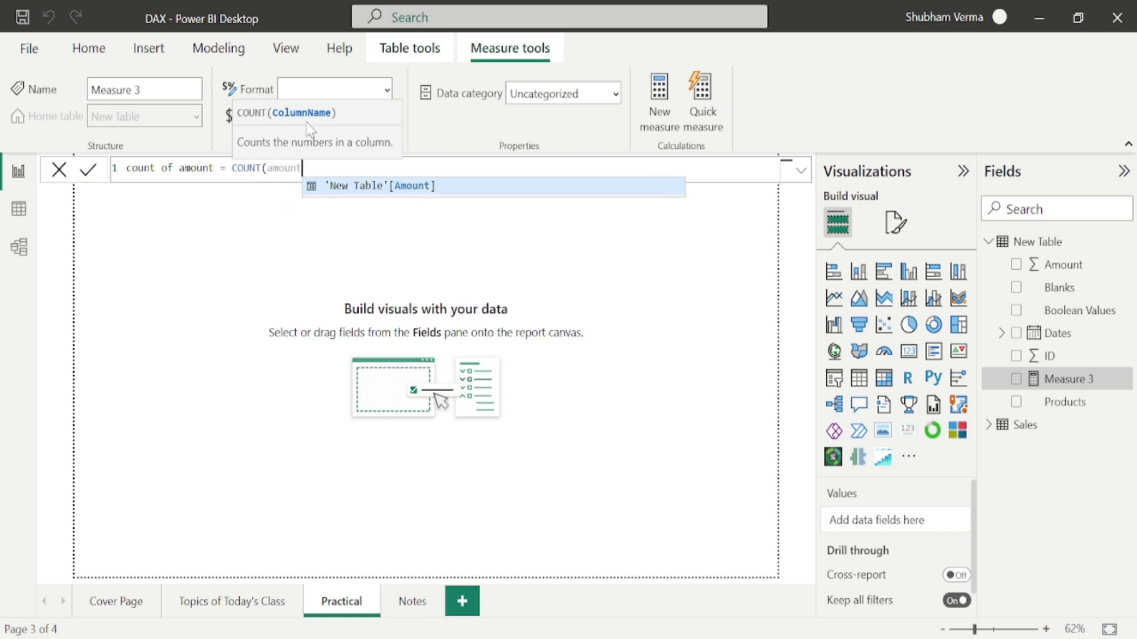
key("Tab")
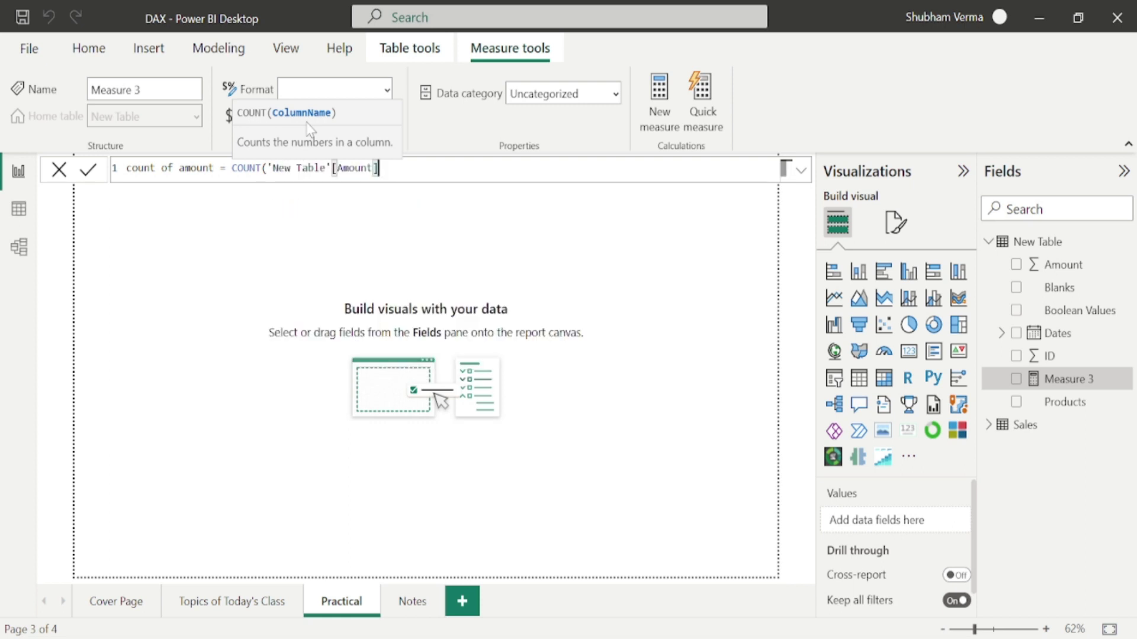
type(")")
key("Return")
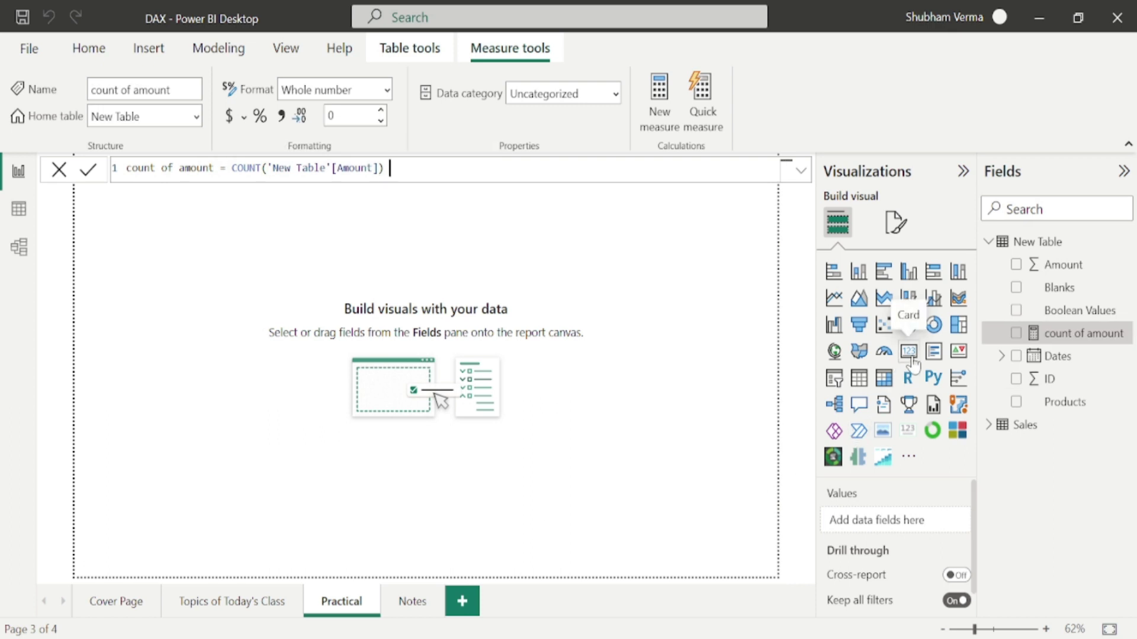
Add a Card visual near the upper-left corner of the Practical page and show the count of amount measure in it
left_click(911, 357)
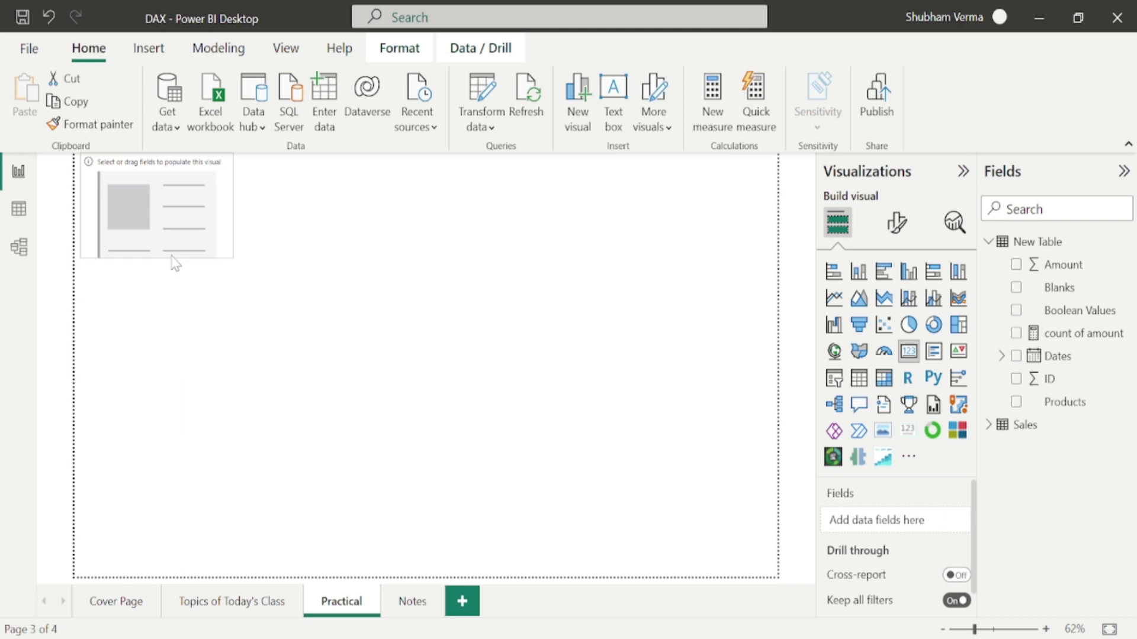
left_click_drag(171, 220, 179, 257)
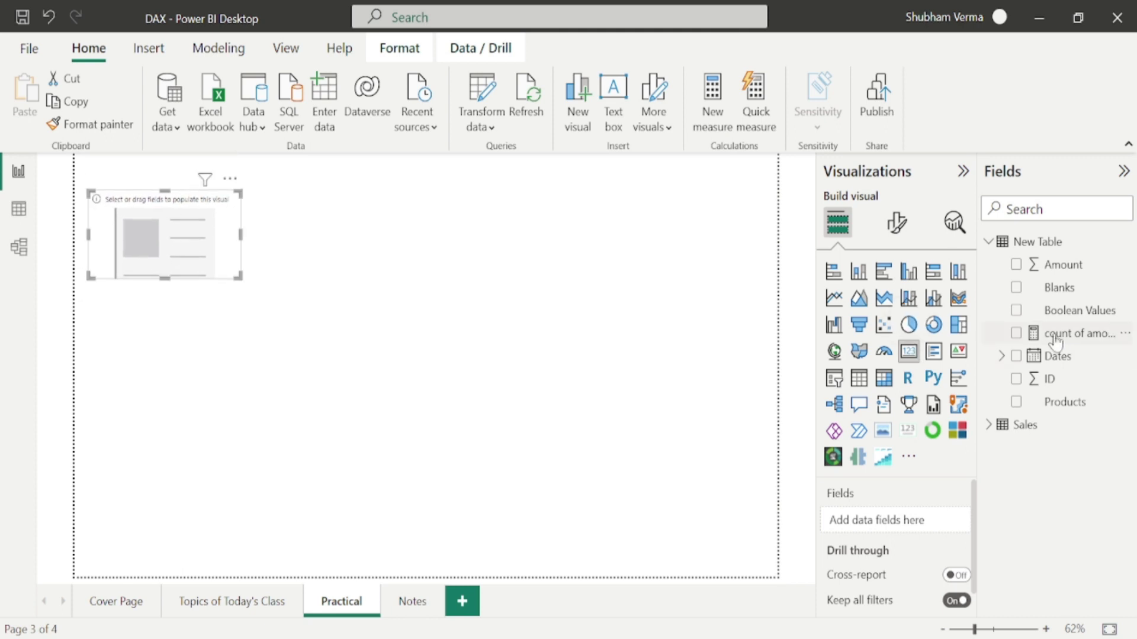
left_click_drag(1113, 334, 225, 233)
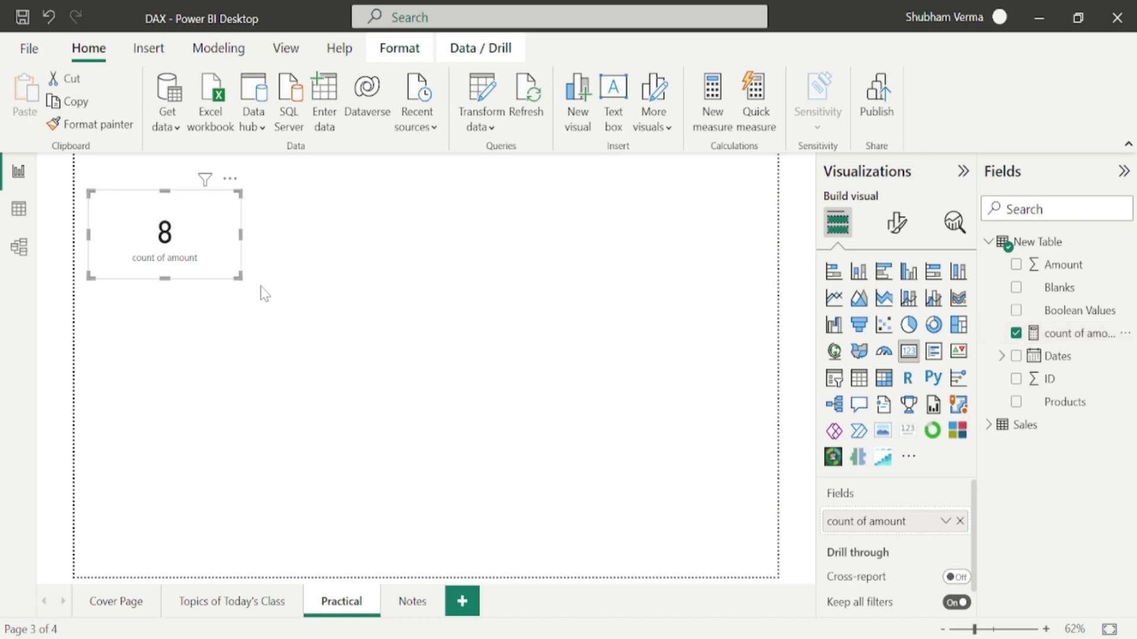
Check the Amount column entries in New Table's data against the card and inspect the Products column
left_click(18, 210)
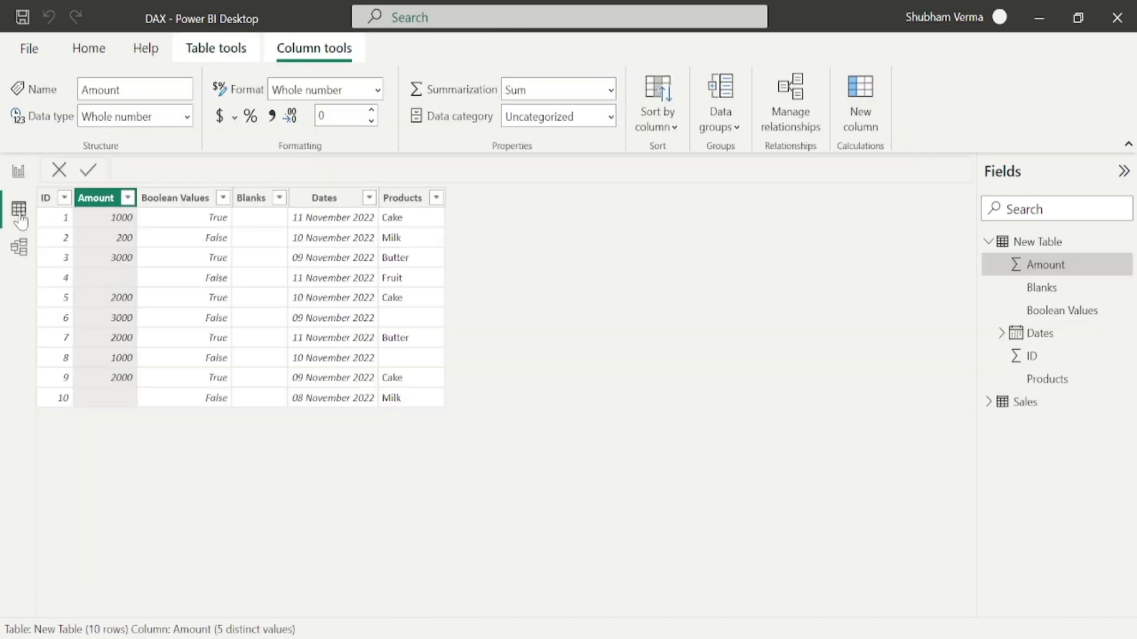
left_click(91, 200)
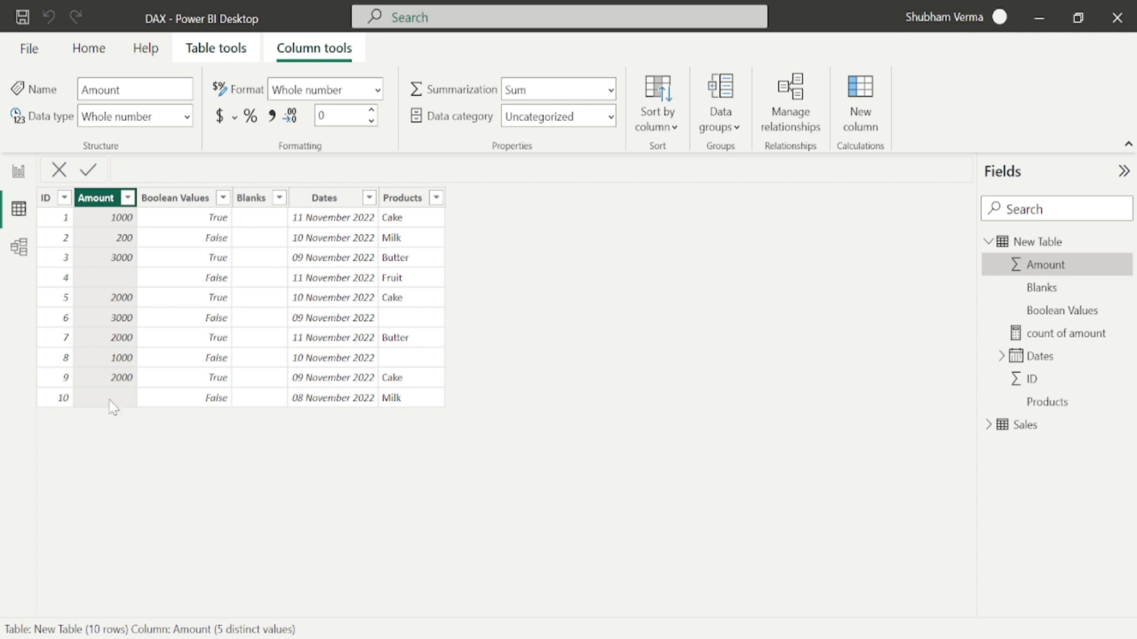
left_click(406, 201)
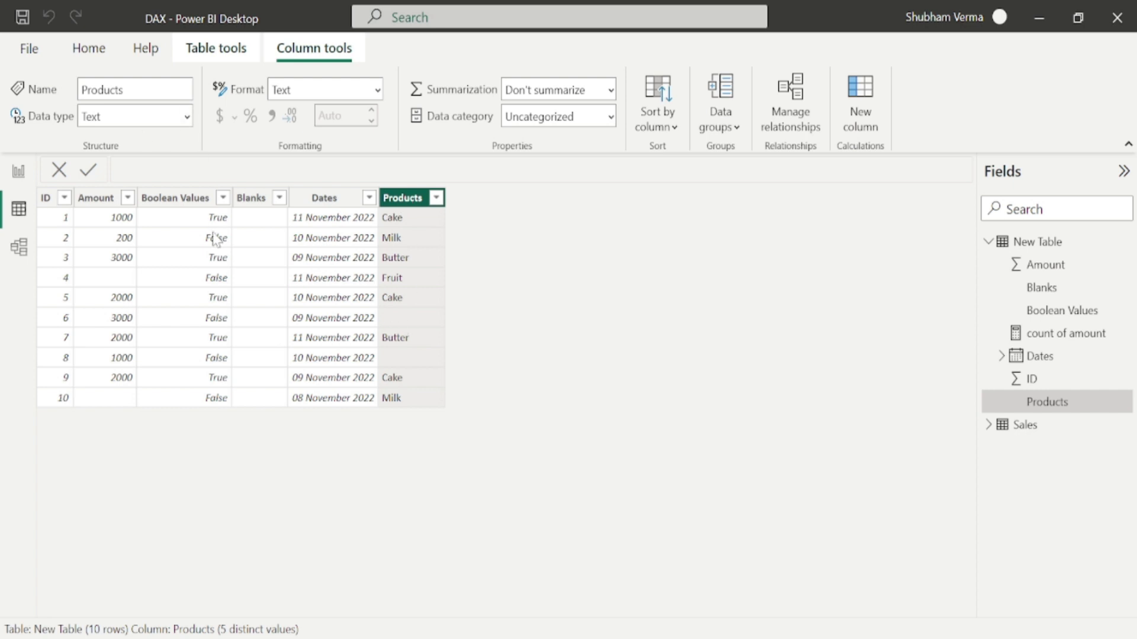
Duplicate the count of amount card on the report page, place the copy beside the original and remove its field
left_click(18, 172)
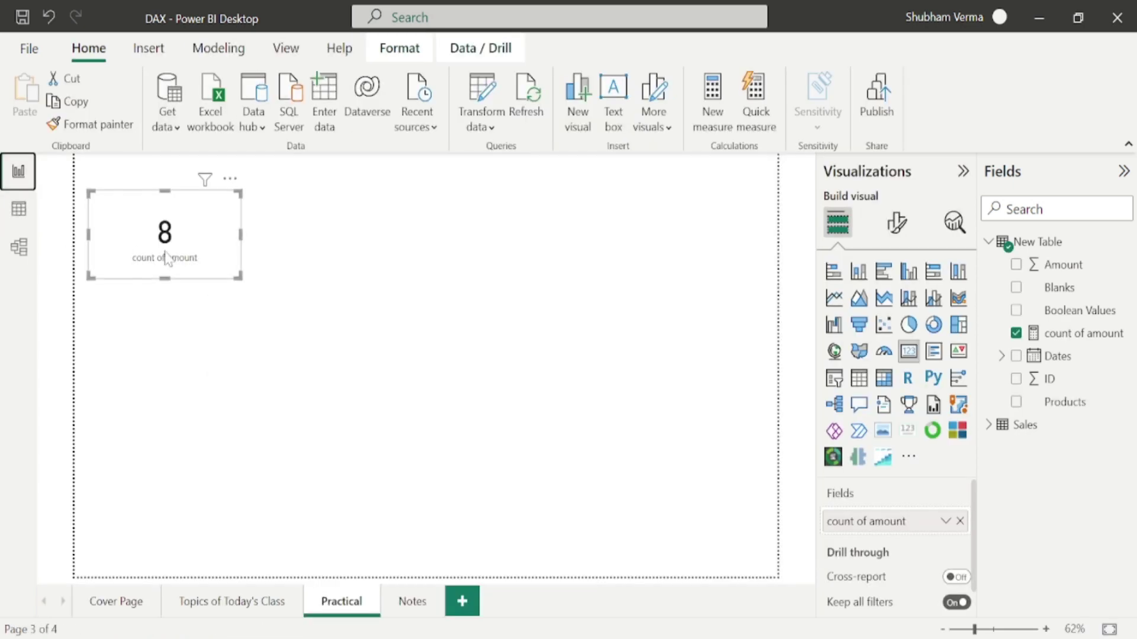
key("ctrl+c")
key("ctrl+v")
left_click_drag(232, 270, 402, 271)
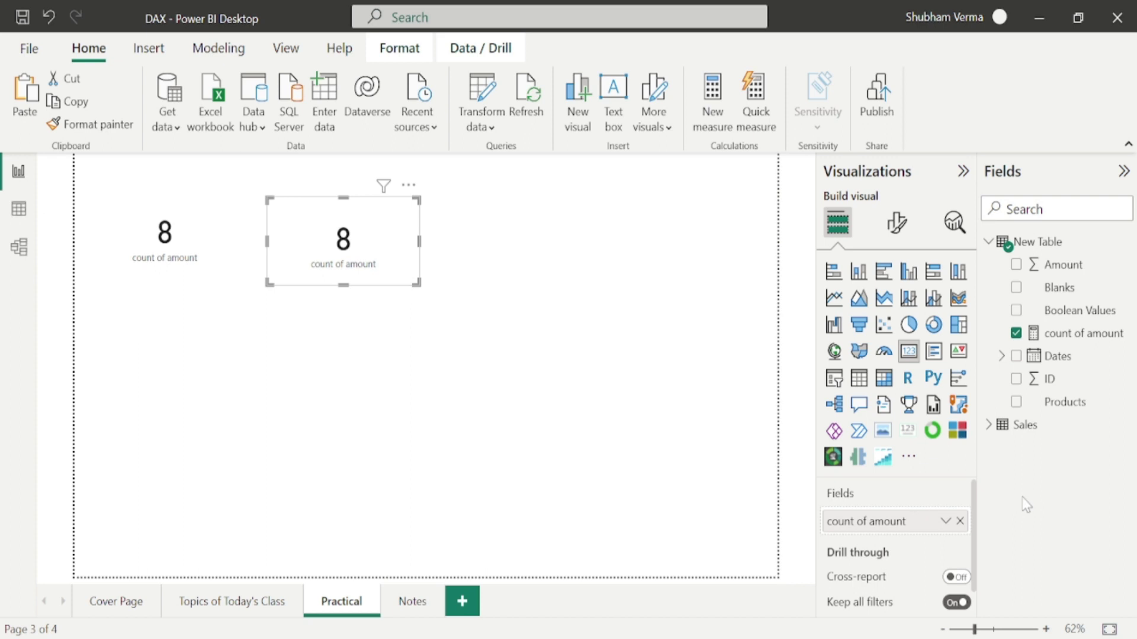
left_click(960, 521)
Start another new measure in New Table and name it "count of product"
right_click(1066, 333)
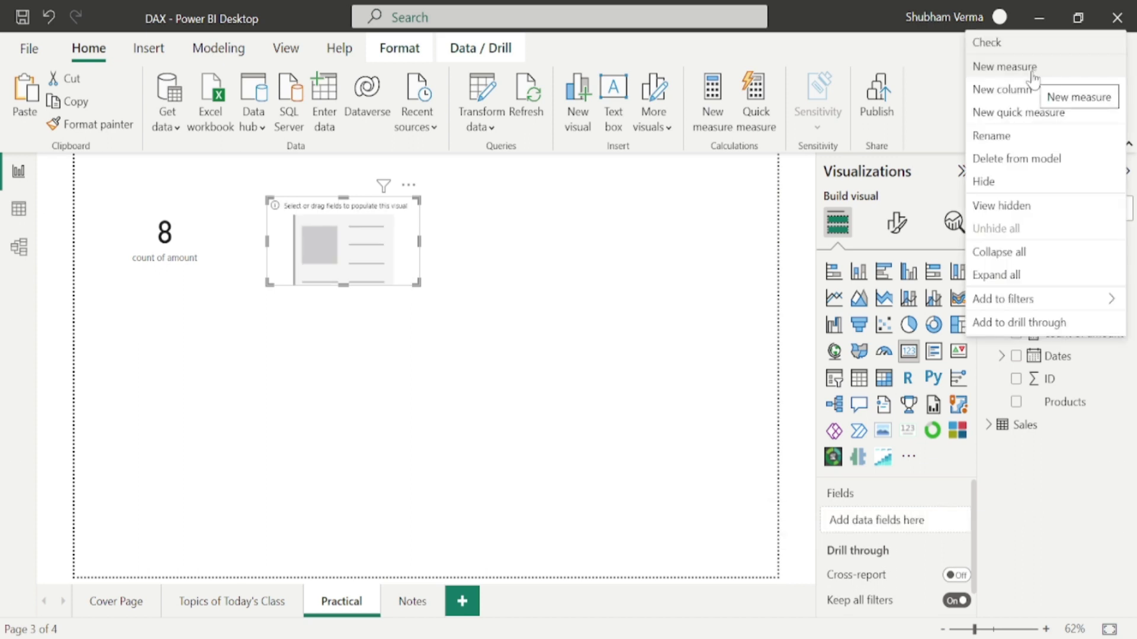
left_click(1034, 72)
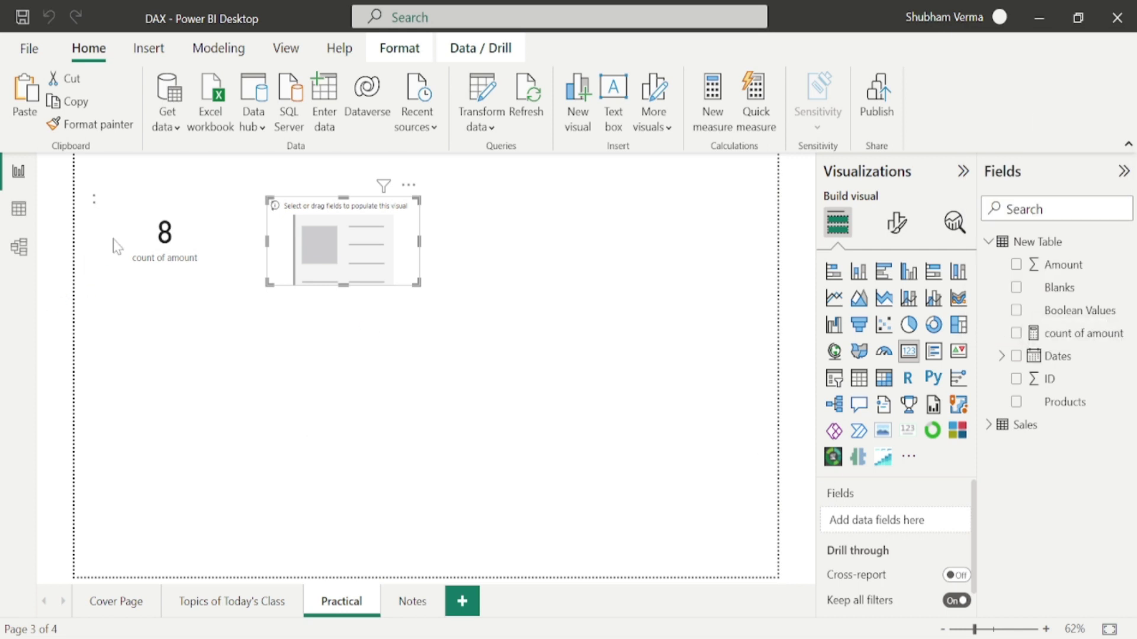
key("BackSpace")
key("BackSpace")
key("BackSpace")
key("BackSpace")
key("BackSpace")
key("BackSpace")
key("BackSpace")
key("BackSpace")
key("BackSpace")
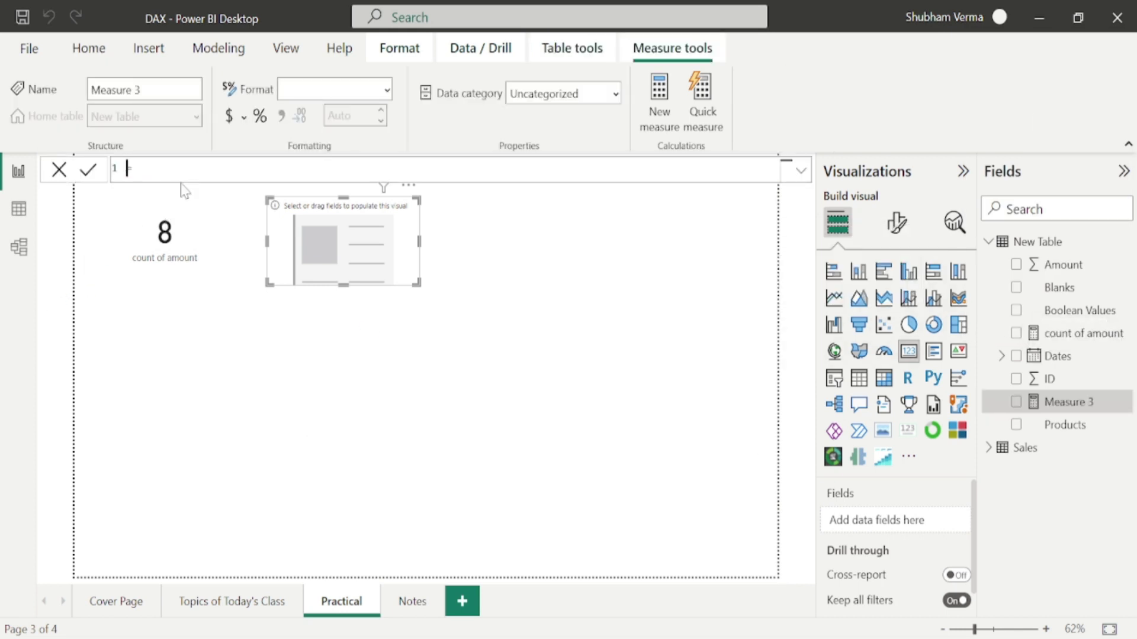
type("count ")
type("of pr")
type("oduct")
Define the count of product measure as COUNT('New Table'[Products]) and show it in the empty card
key("End")
type("count")
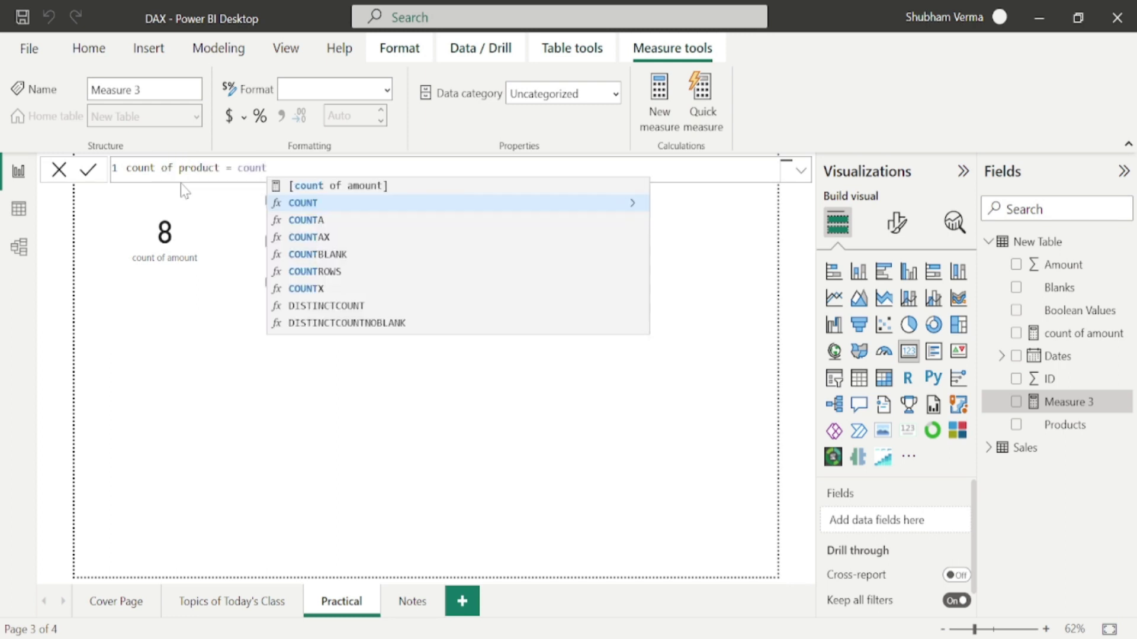
key("Tab")
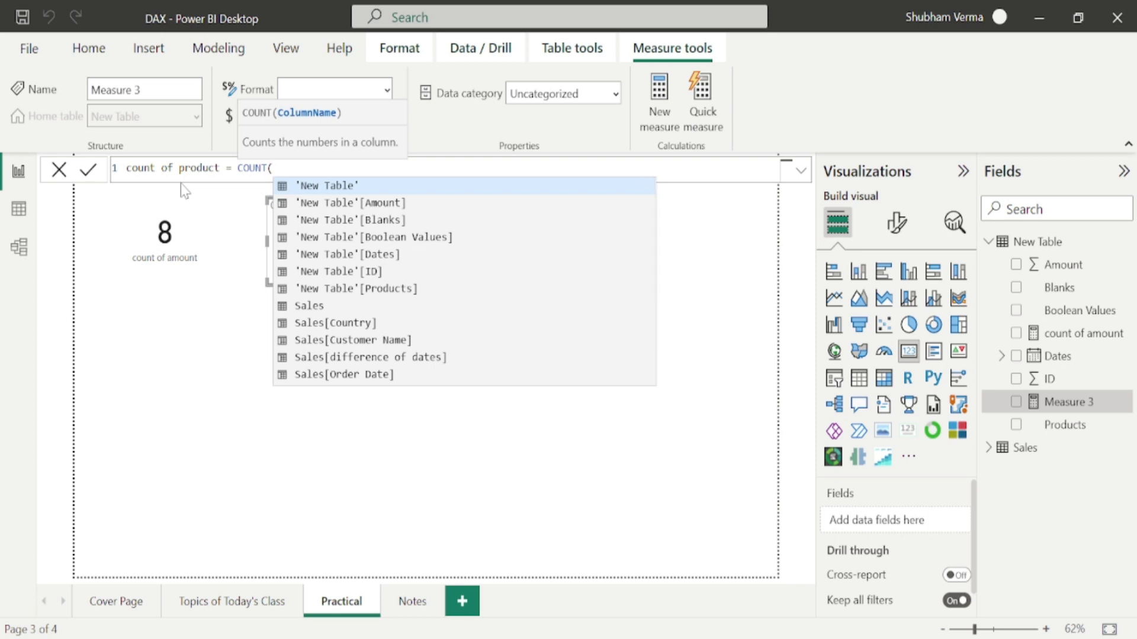
type("pr")
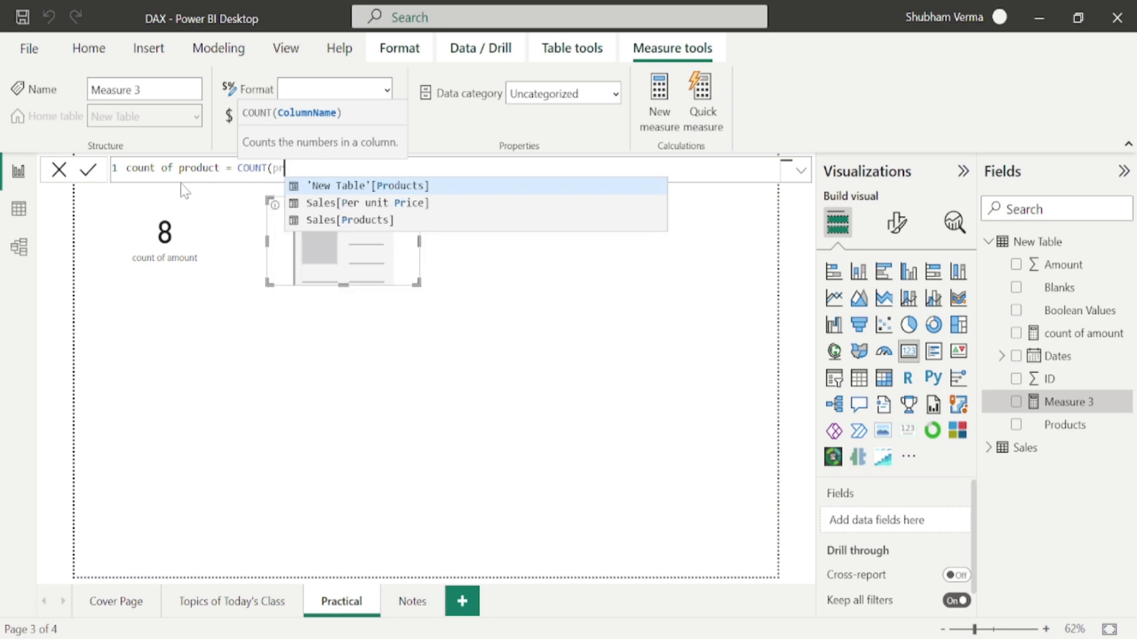
key("Tab")
type(")")
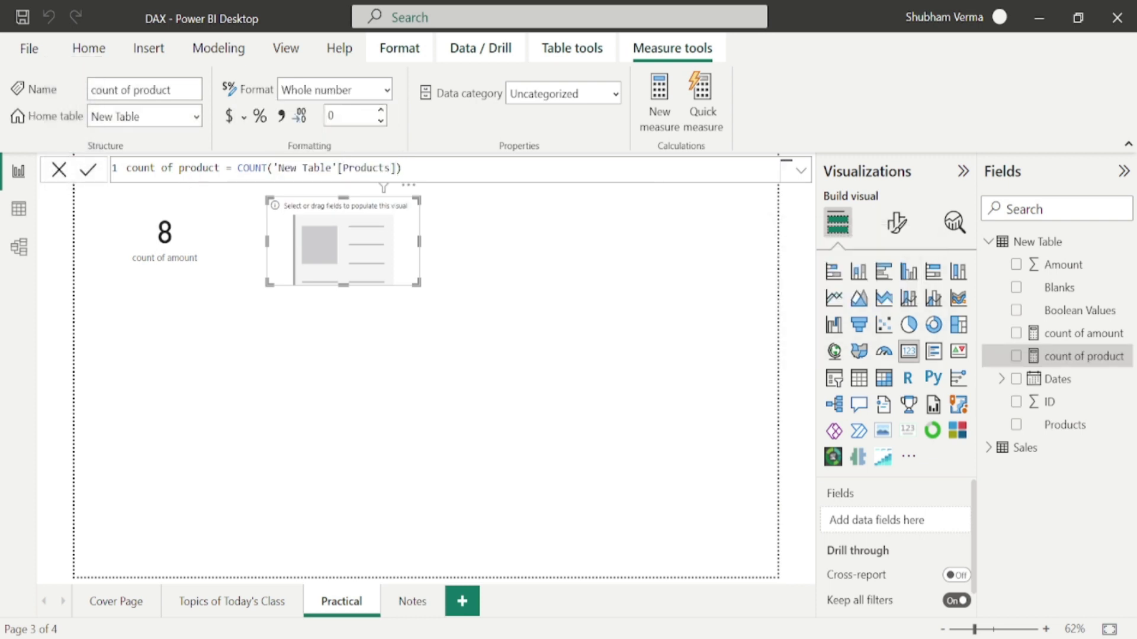
left_click_drag(1060, 362, 373, 252)
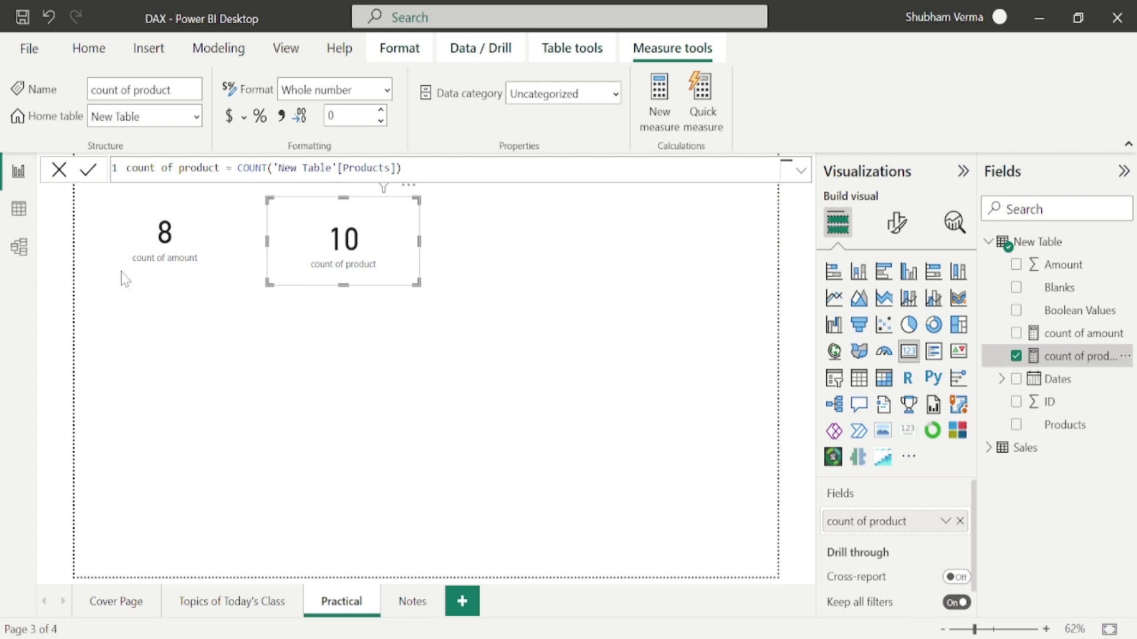
Examine the Products and Boolean Values columns in New Table's data, including their data types
left_click(24, 219)
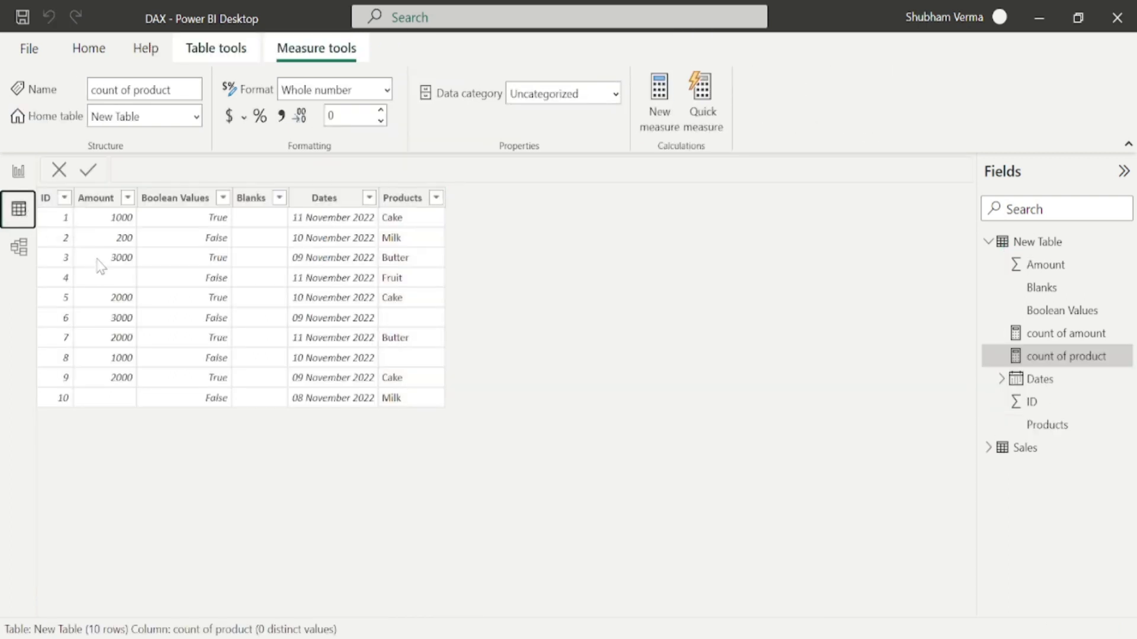
left_click(411, 200)
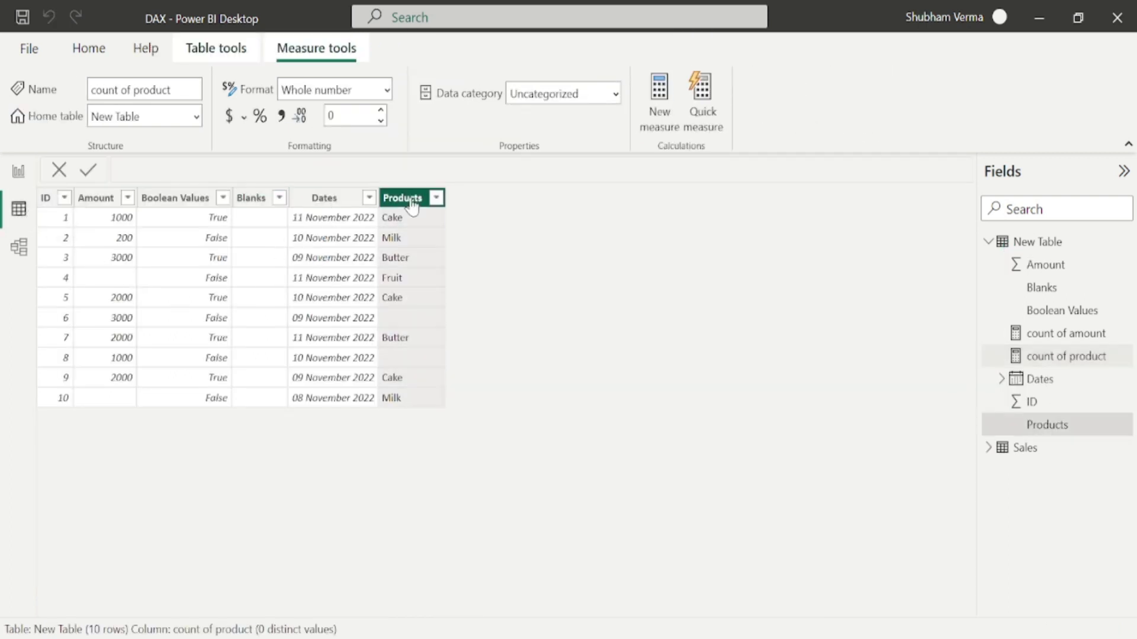
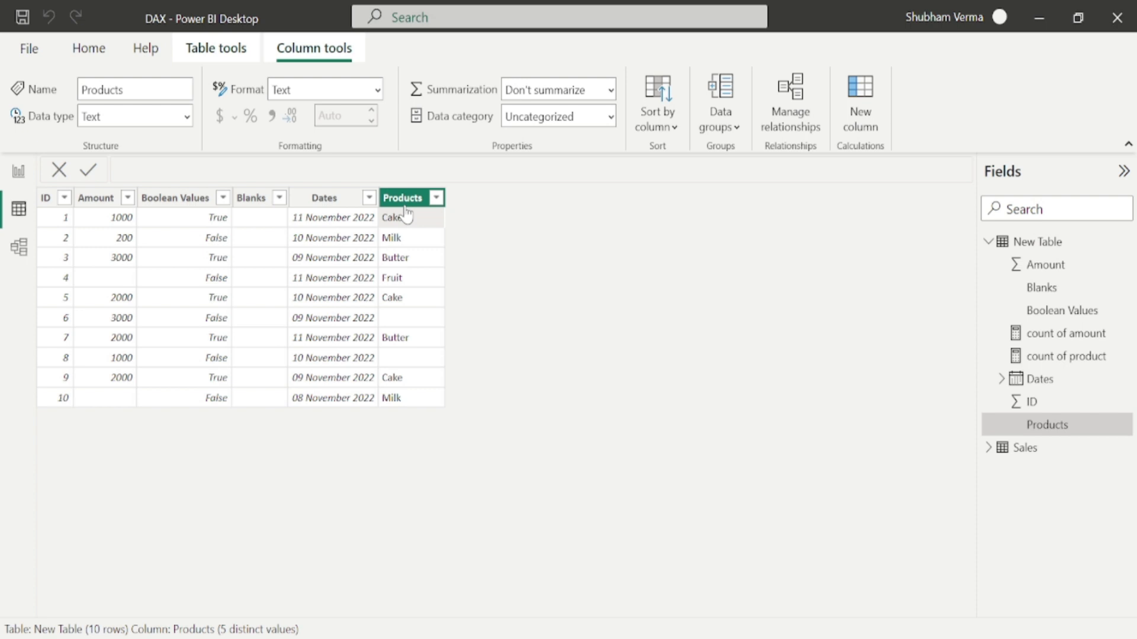
left_click(203, 200)
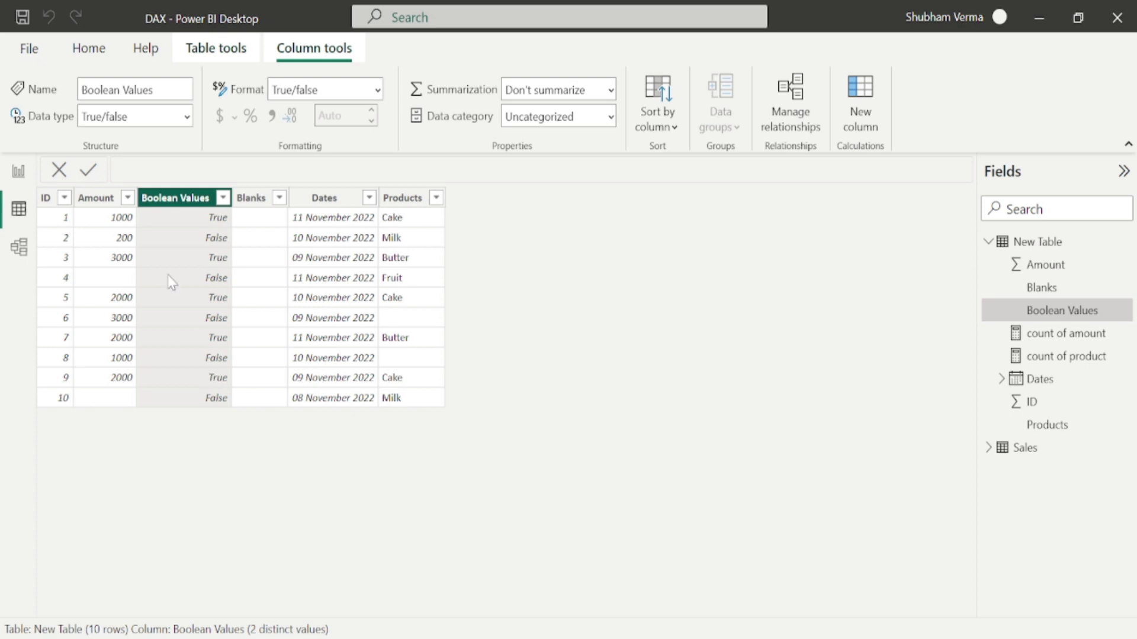
Duplicate the count of product card on the report page, place the copy beside the original and remove its field
left_click(19, 171)
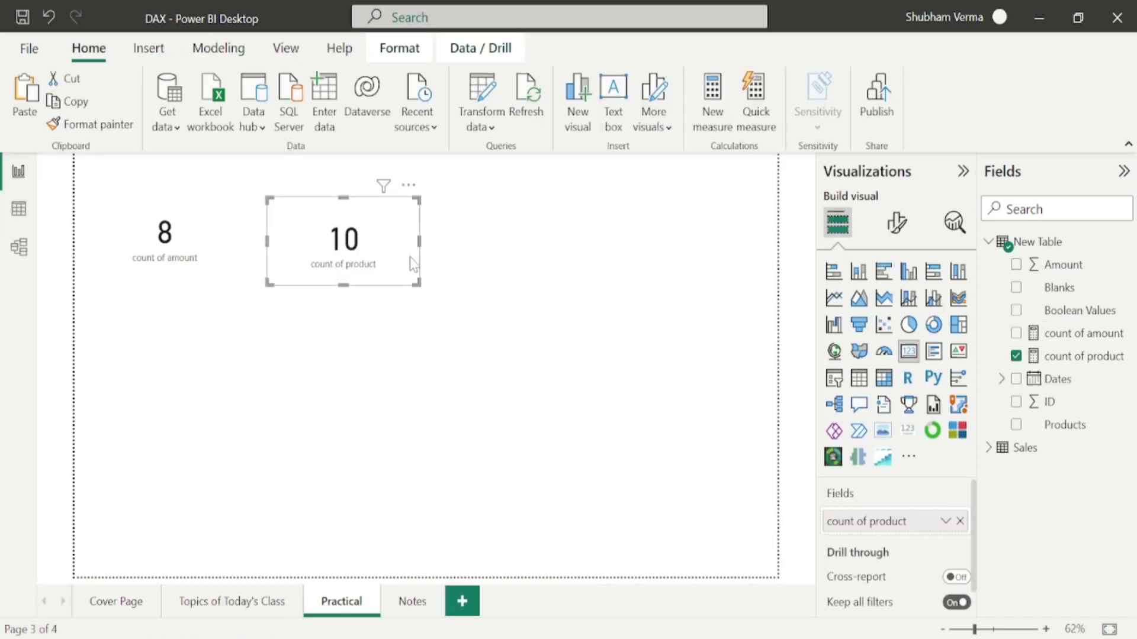
key("ctrl+c")
key("ctrl+v")
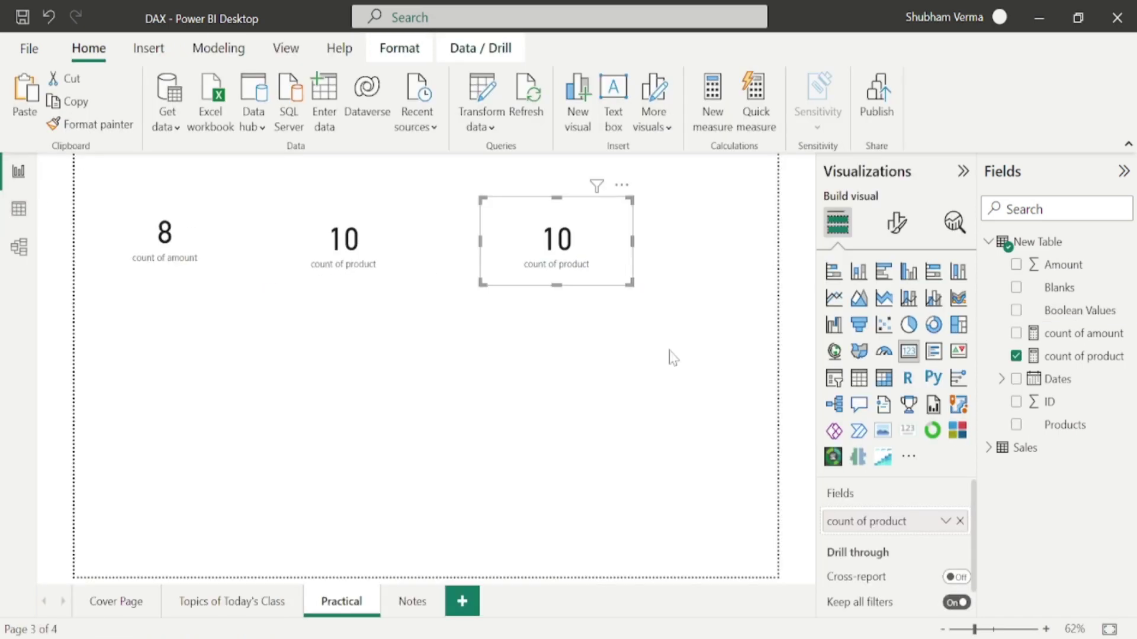
left_click(960, 521)
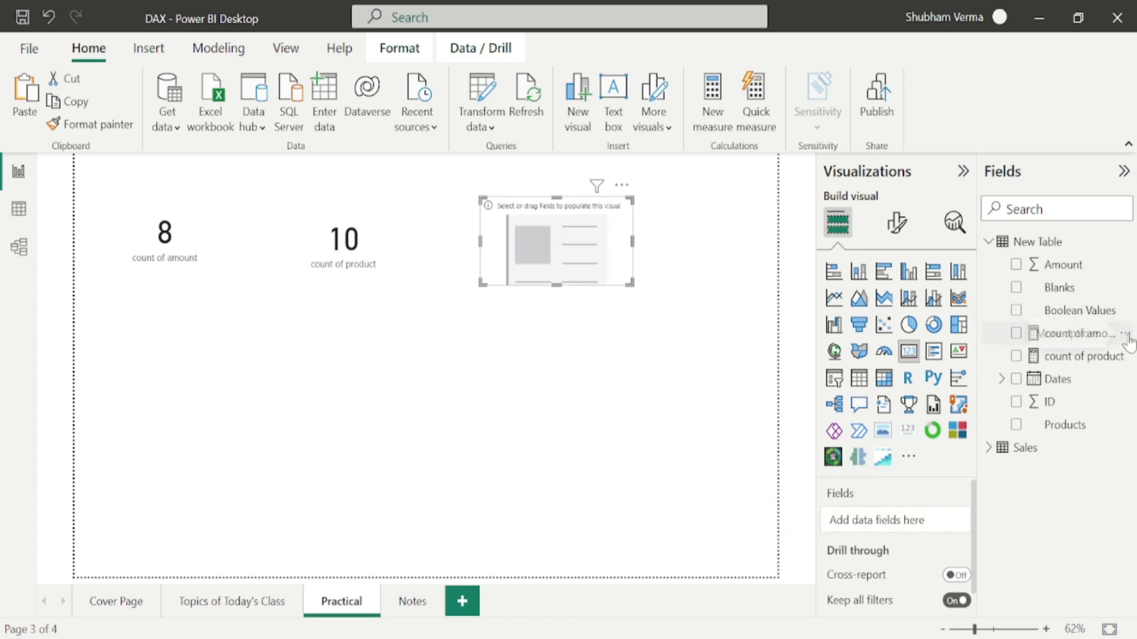
Start another new measure in New Table and name it "count of boolean"
right_click(1129, 338)
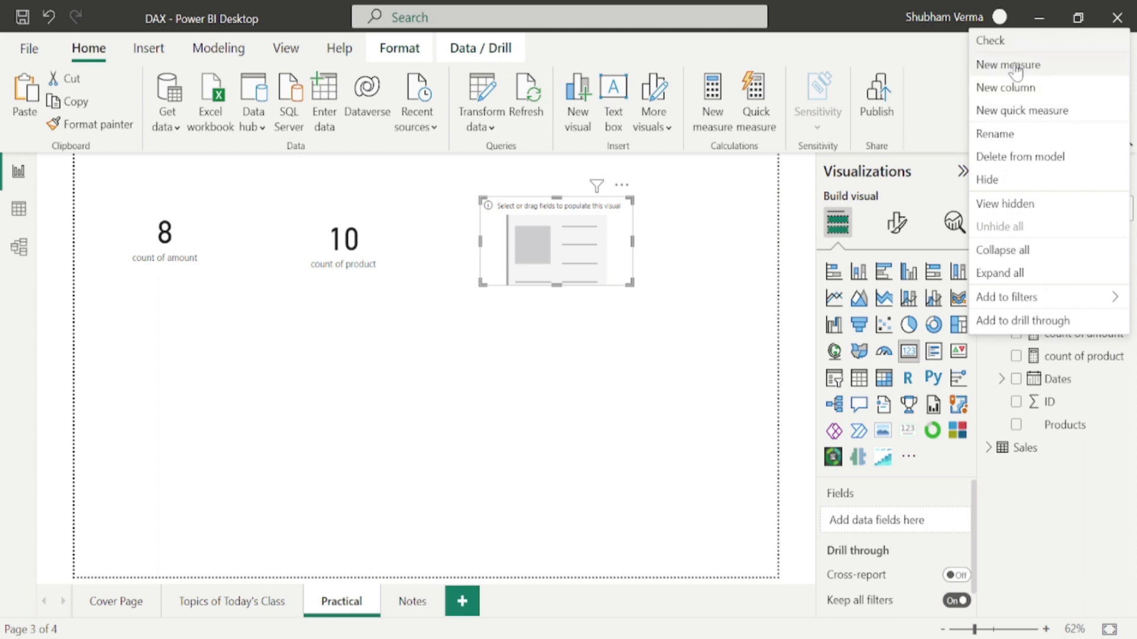
left_click(601, 148)
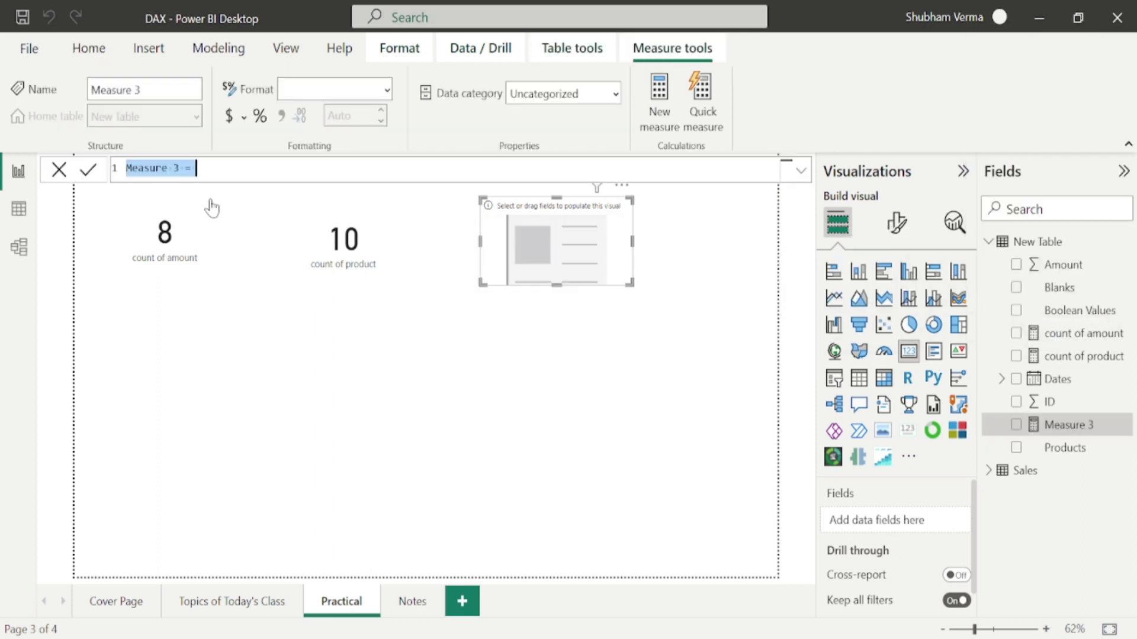
left_click(180, 168)
key("BackSpace")
key("BackSpace")
key("BackSpace")
key("BackSpace")
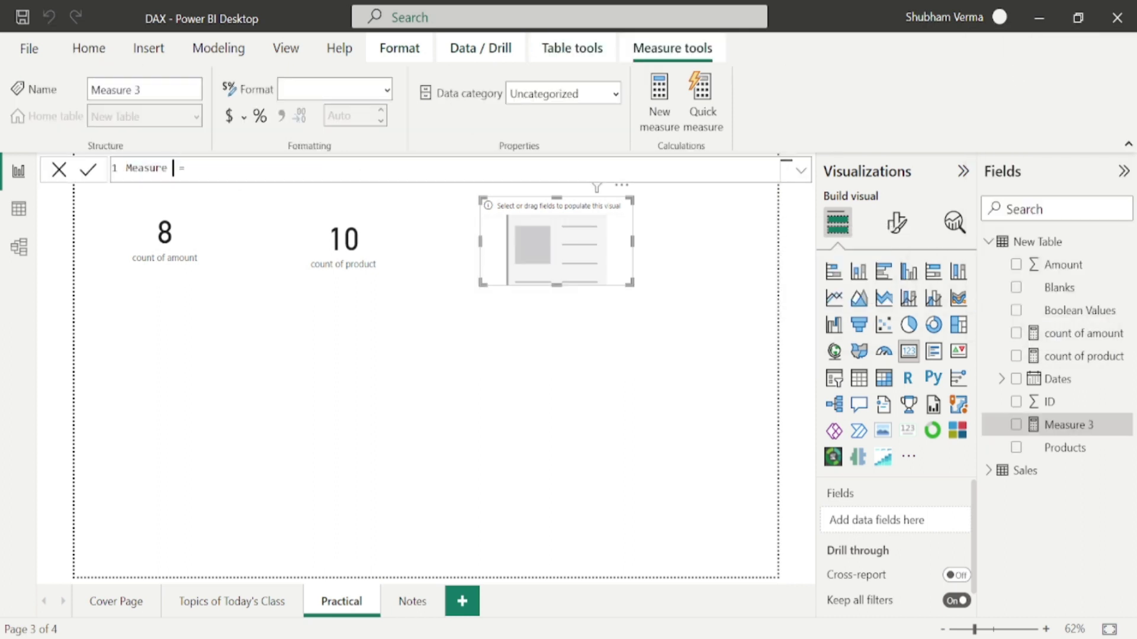
key("BackSpace")
key("BackSpace")
key("BackSpace")
key("BackSpace")
key("BackSpace")
type("count of boolean")
Define the count of boolean measure as COUNT('New Table'[Boolean Values]) and add it to the empty card
key("End")
type("count")
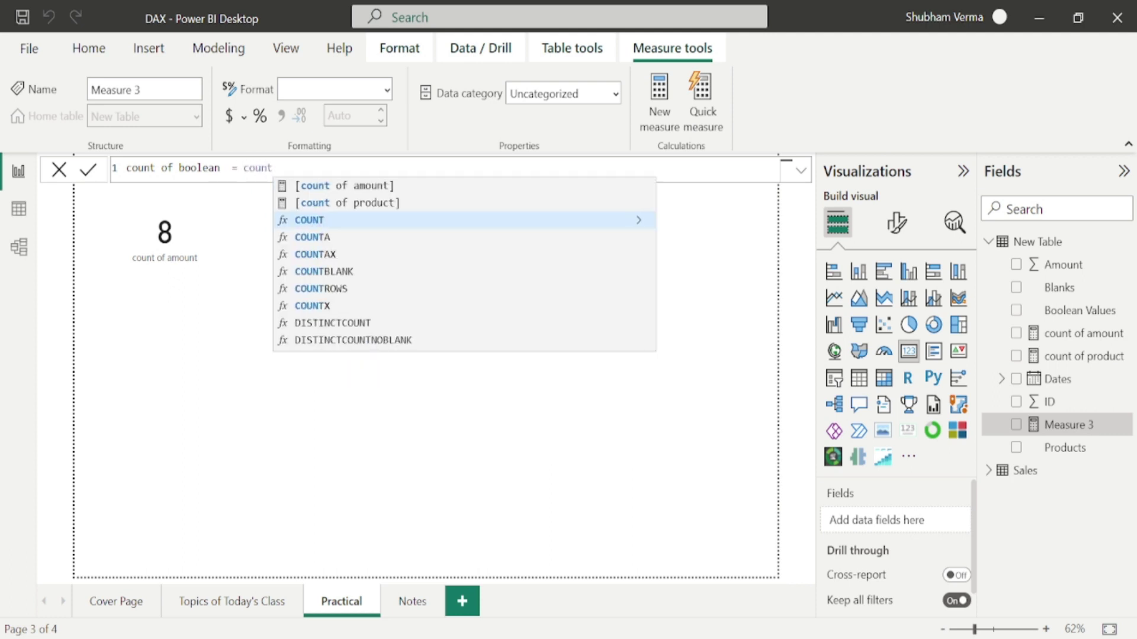
key("Tab")
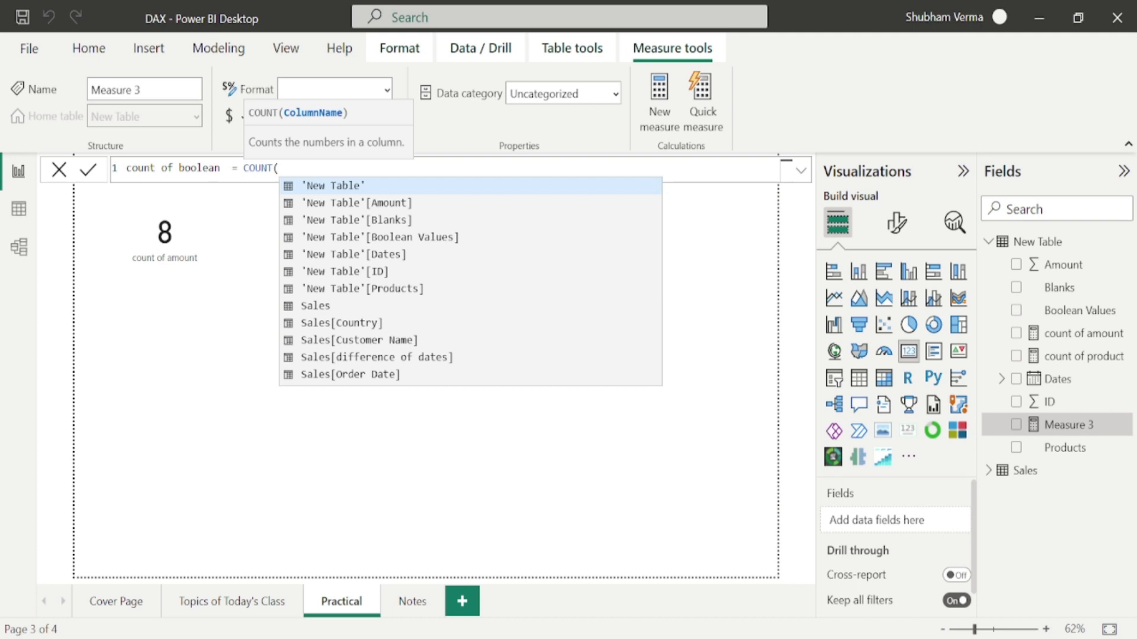
type("boo")
key("Tab")
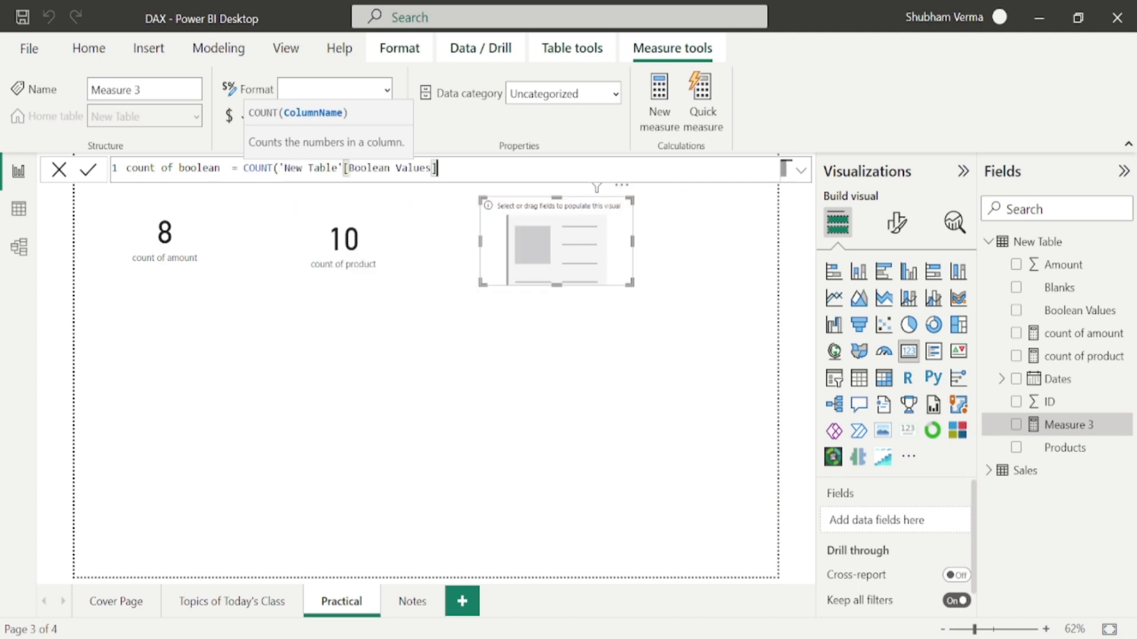
type(")")
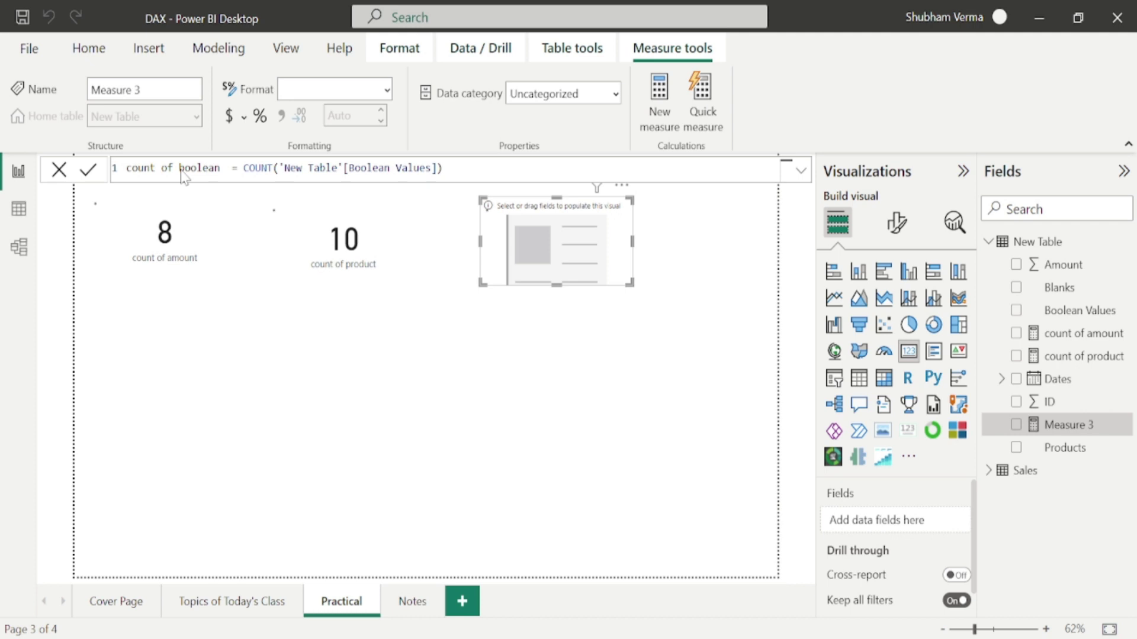
key("Return")
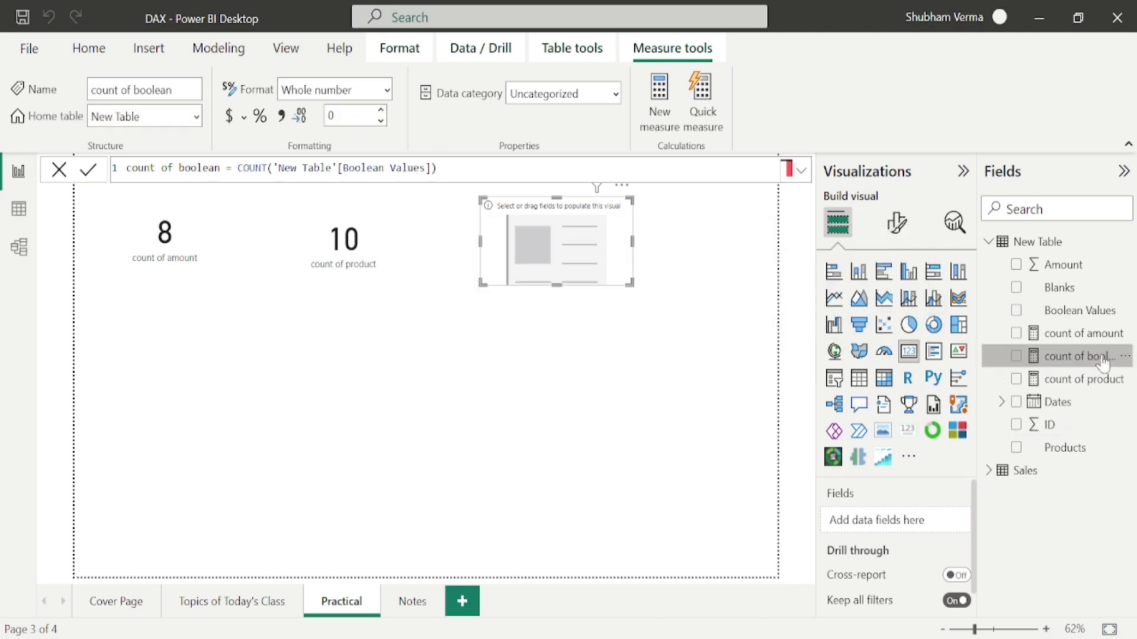
left_click_drag(1103, 363, 592, 258)
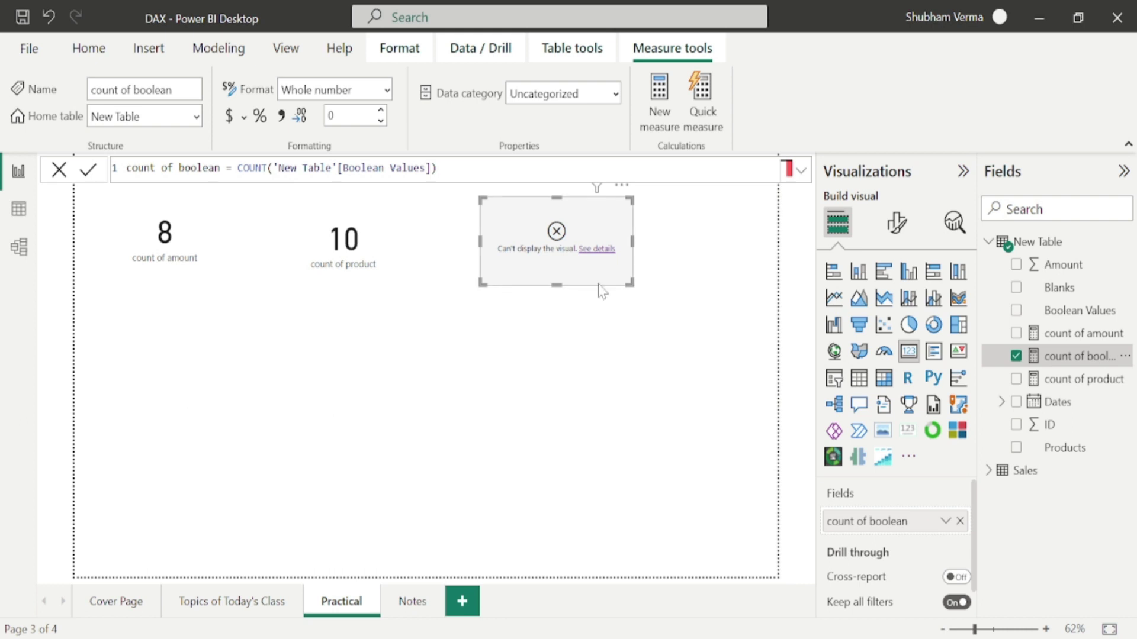
Read the count of boolean card's error details and review the COUNT function's supported value types on the Notes page
left_click(599, 250)
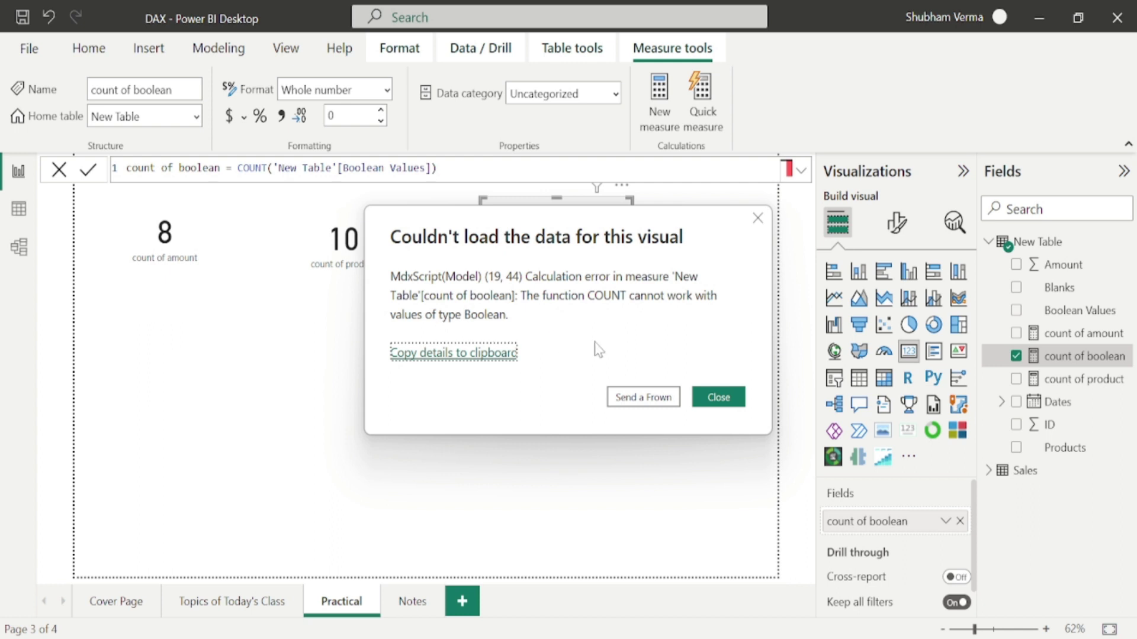
left_click(729, 403)
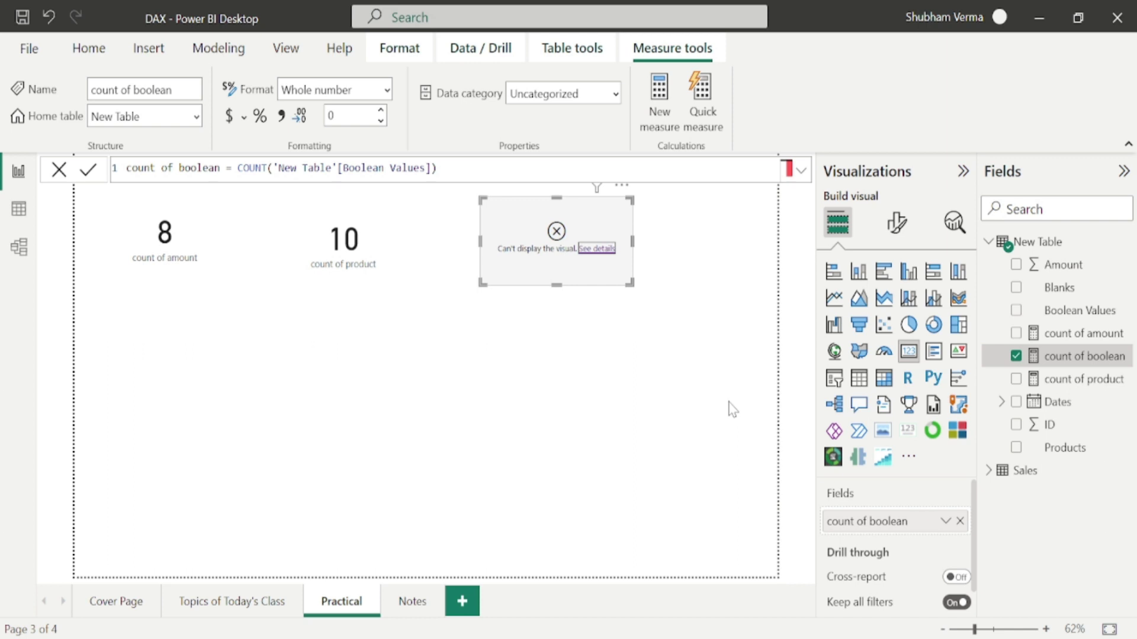
left_click(413, 602)
left_click_drag(577, 228, 632, 254)
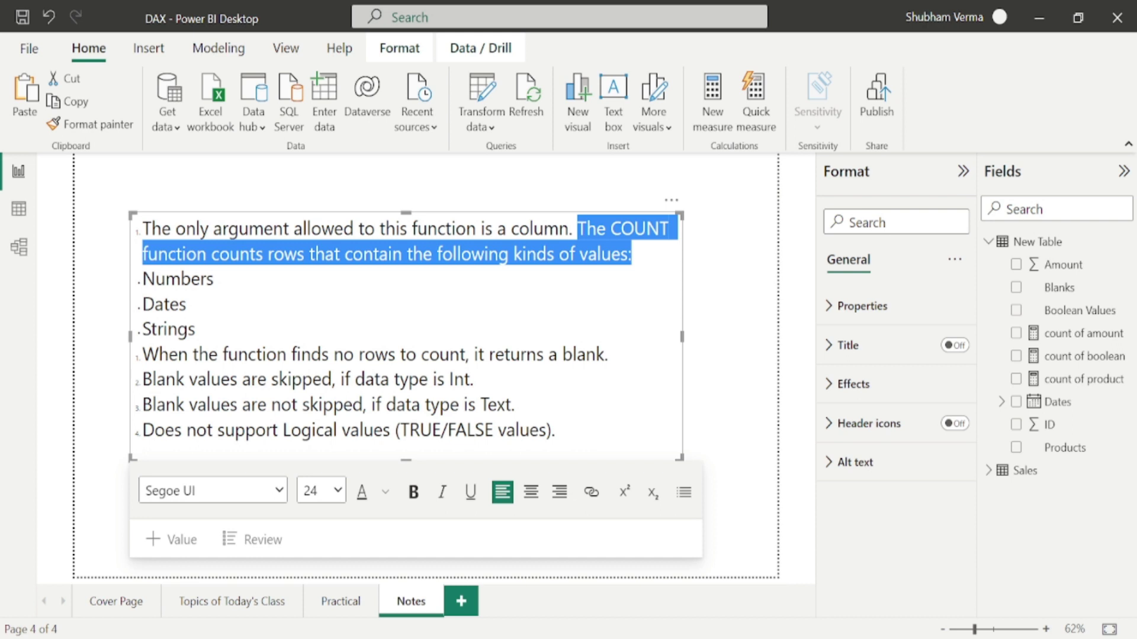
left_click(721, 393)
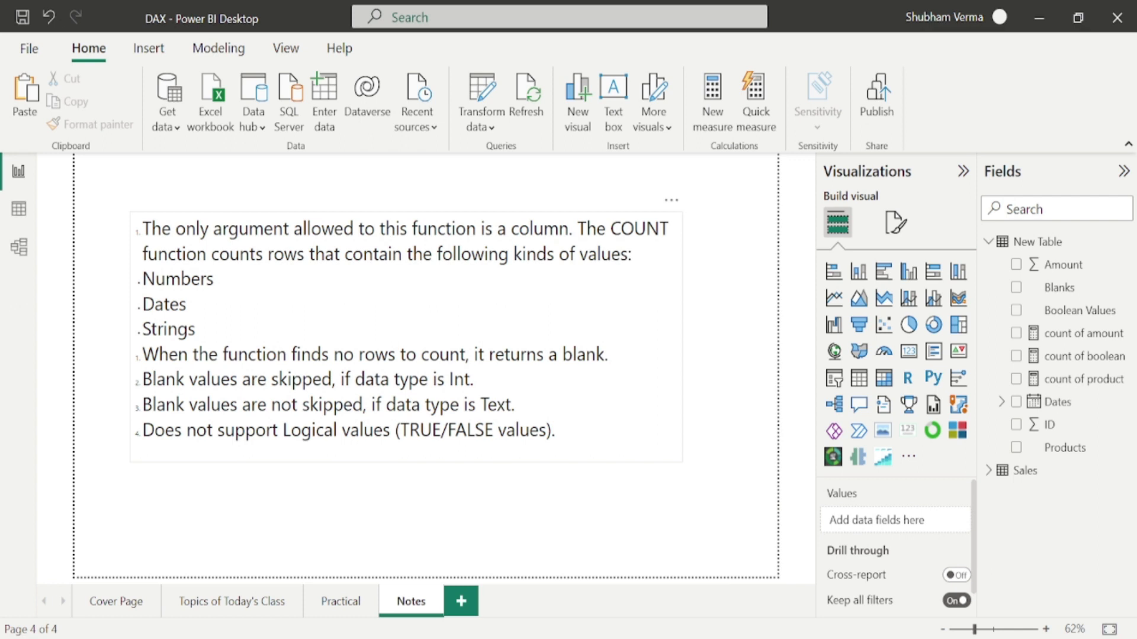
left_click(341, 601)
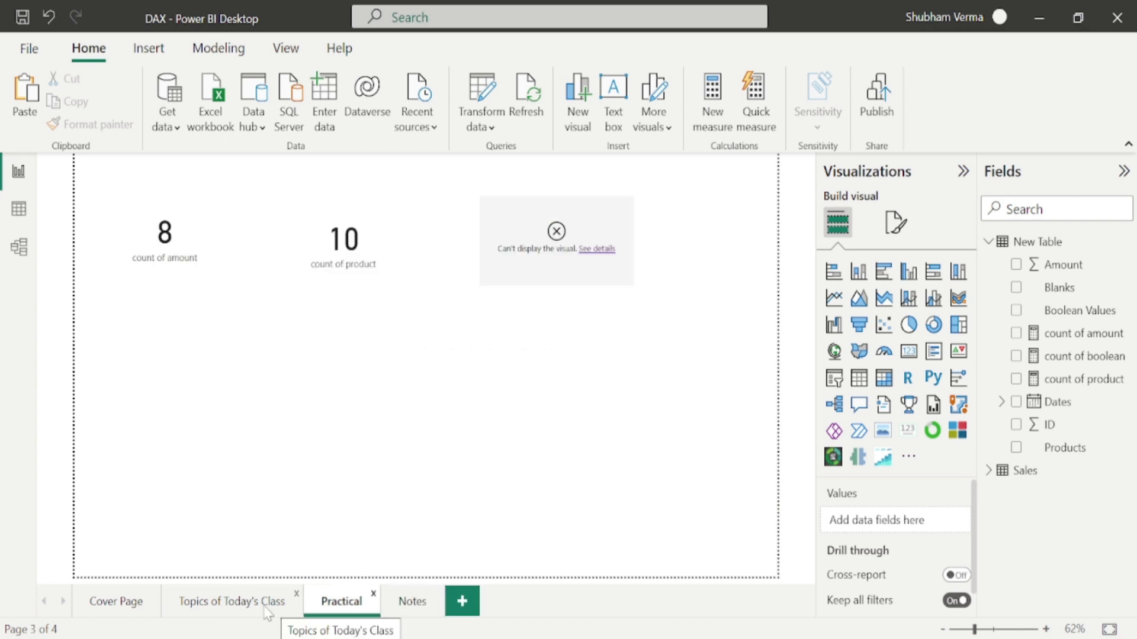
Review the function list on the Topics of Today's Class page and examine the Amount column in New Table's data
left_click(267, 613)
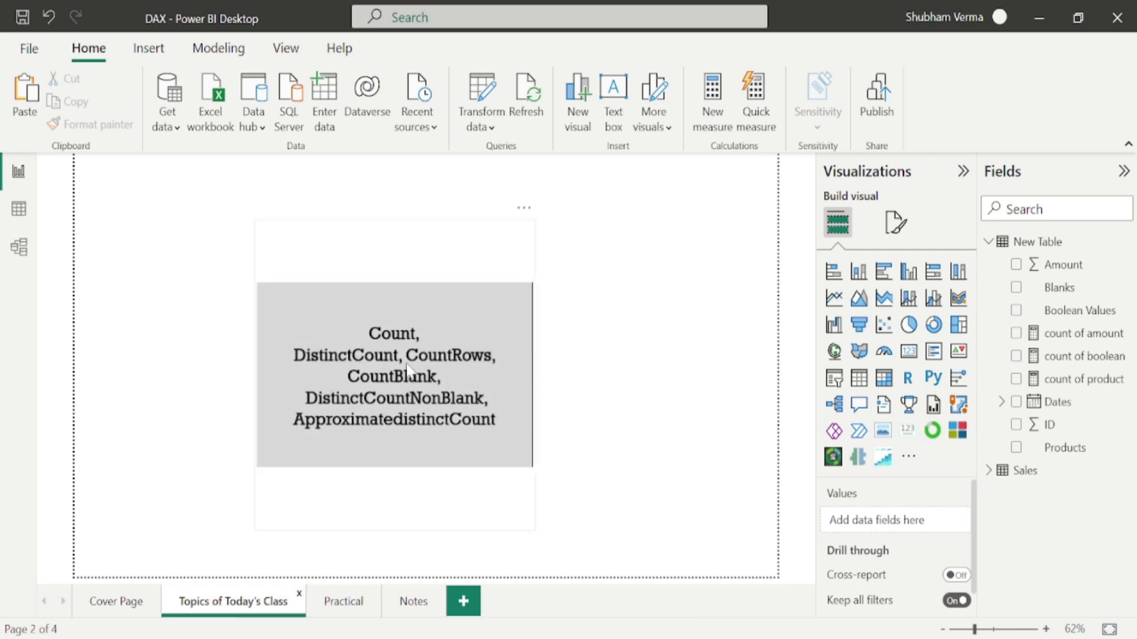
left_click(20, 209)
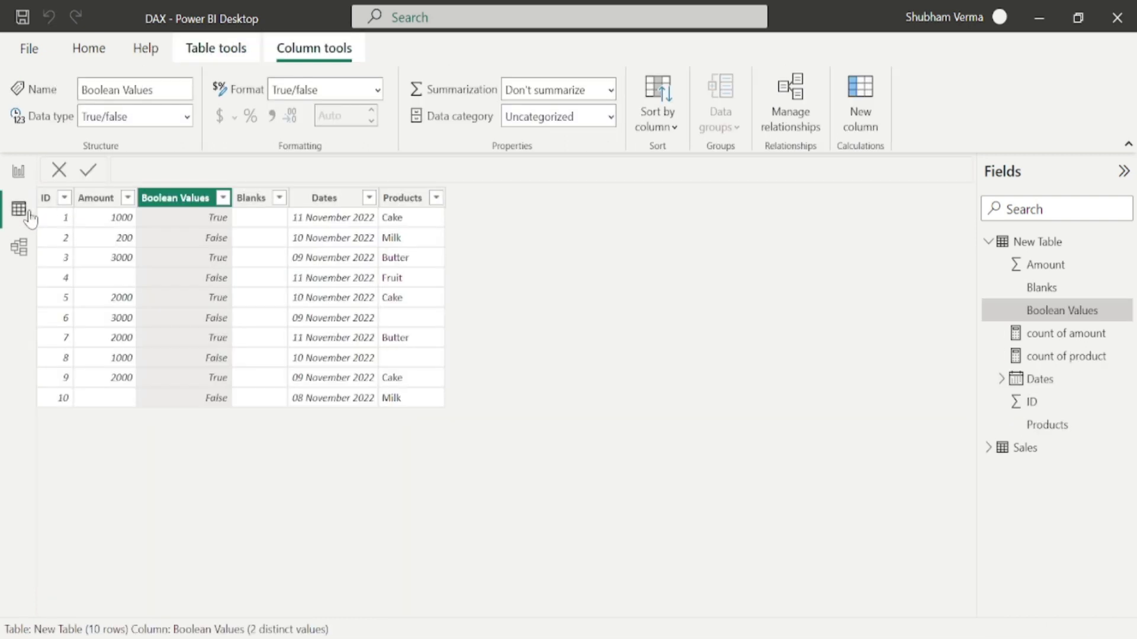
left_click(112, 237)
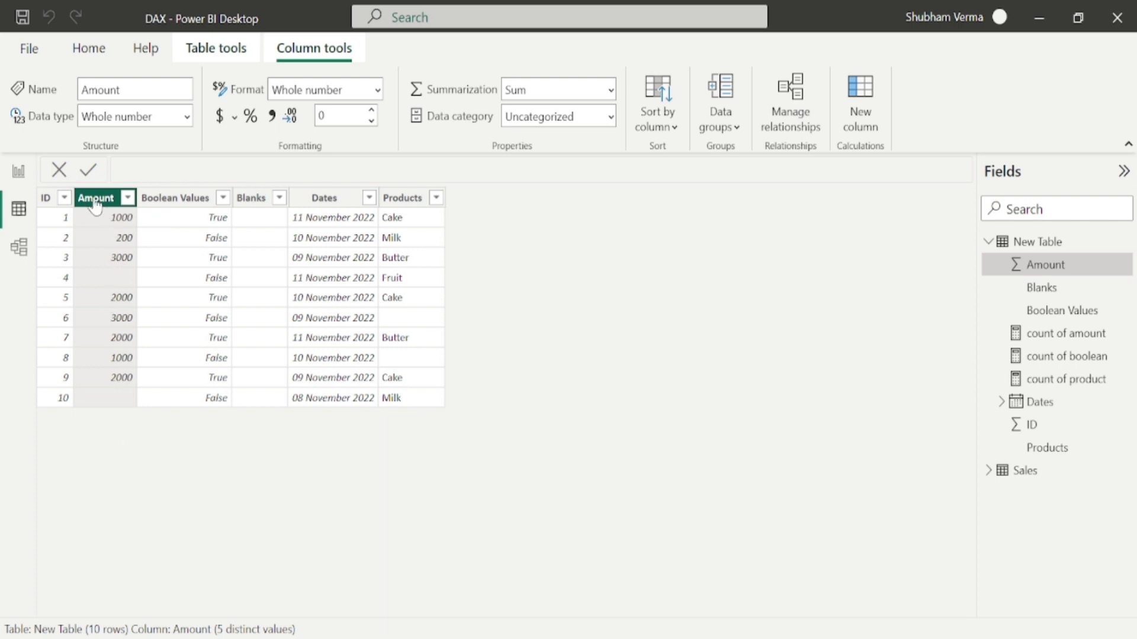
Duplicate the count of amount card on the Practical page, place the copy below the original and remove its field
left_click(17, 172)
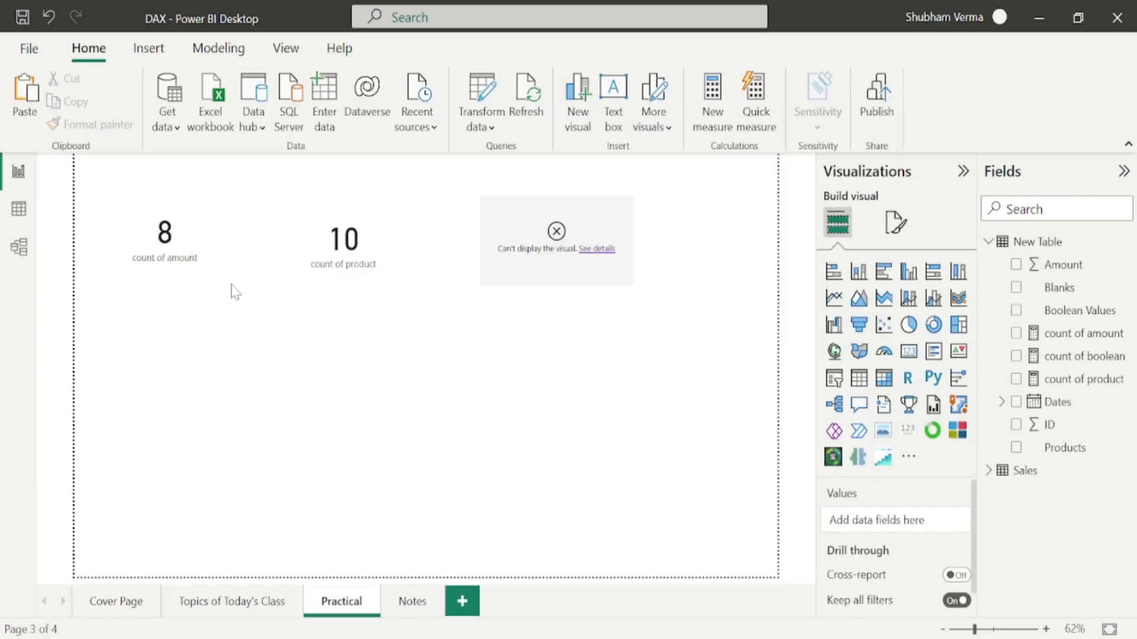
left_click(221, 262)
left_click_drag(221, 263, 220, 372)
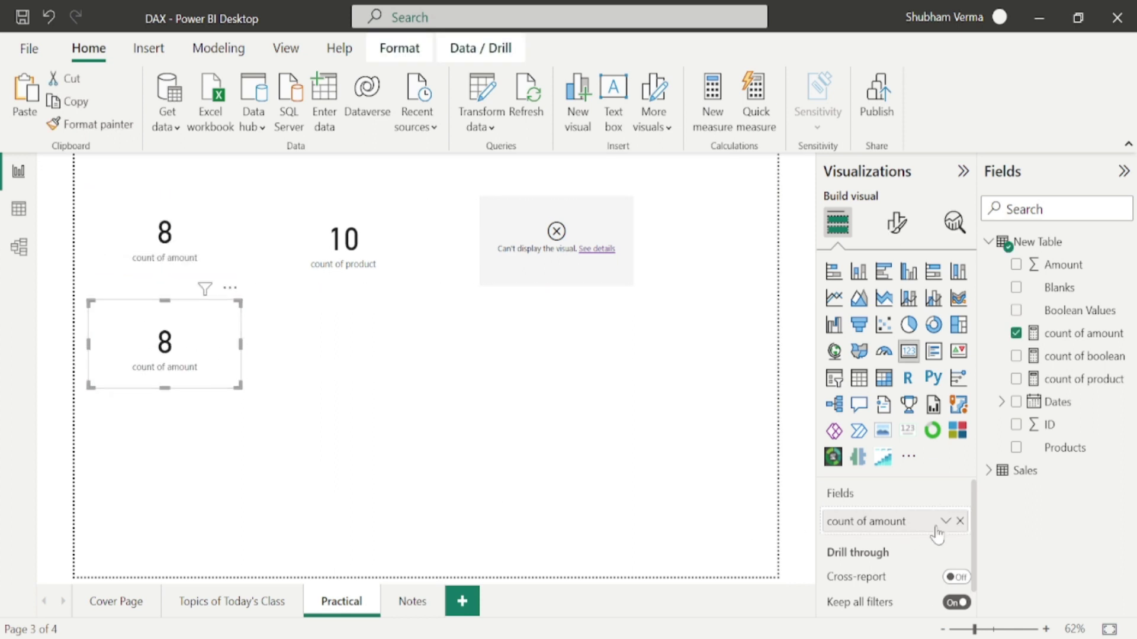
left_click(960, 522)
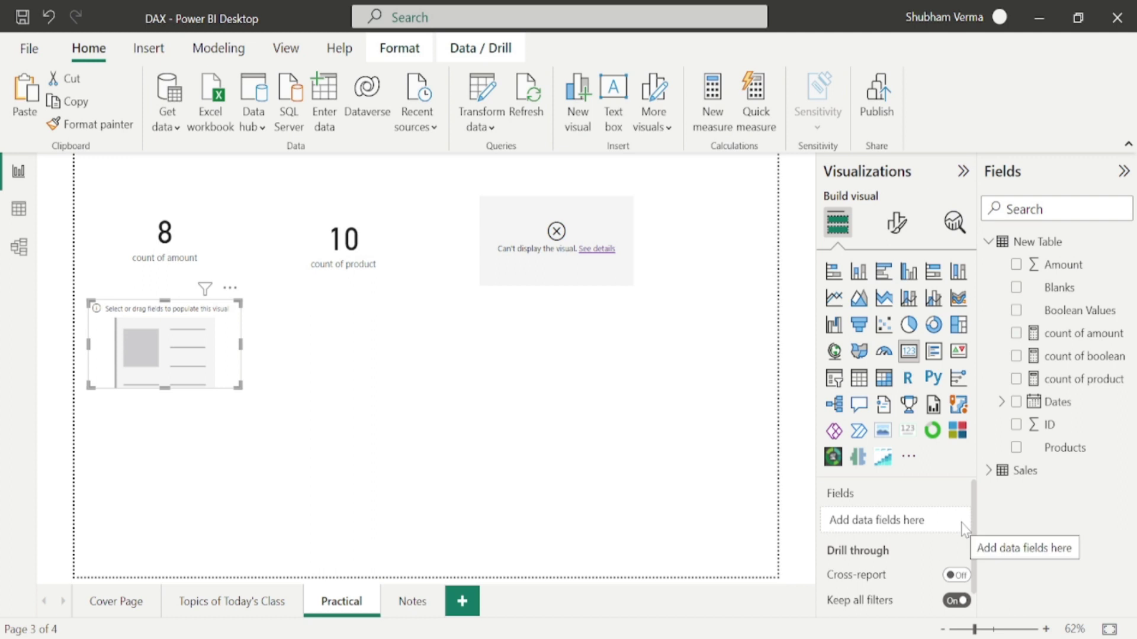
Create a new measure in New Table and name it "disticcount amount"
left_click(1129, 379)
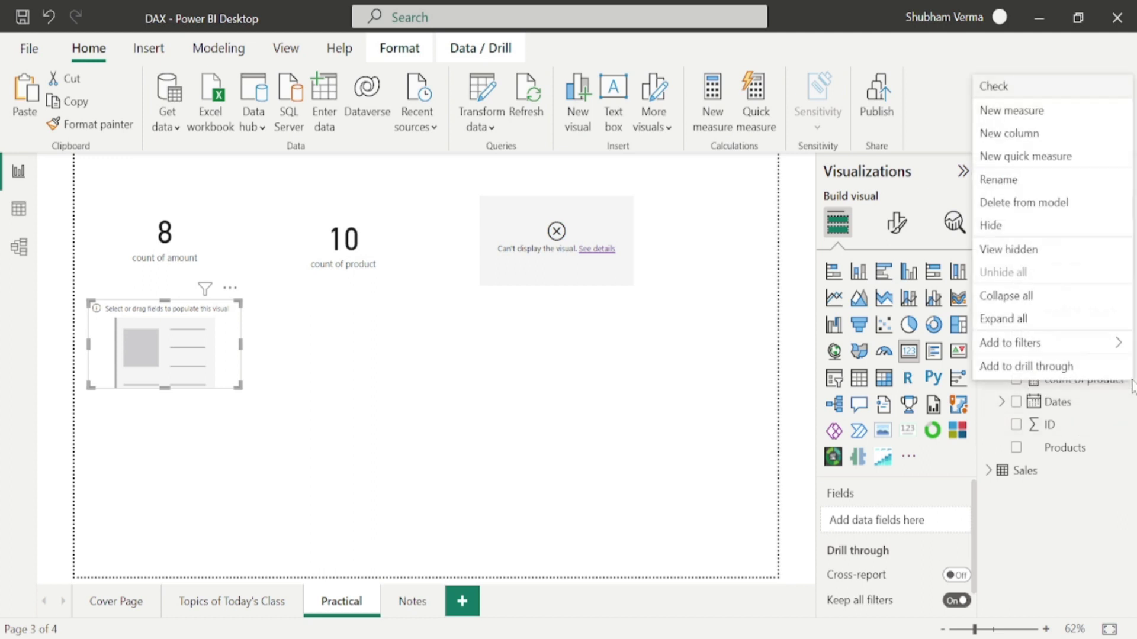
left_click(1028, 116)
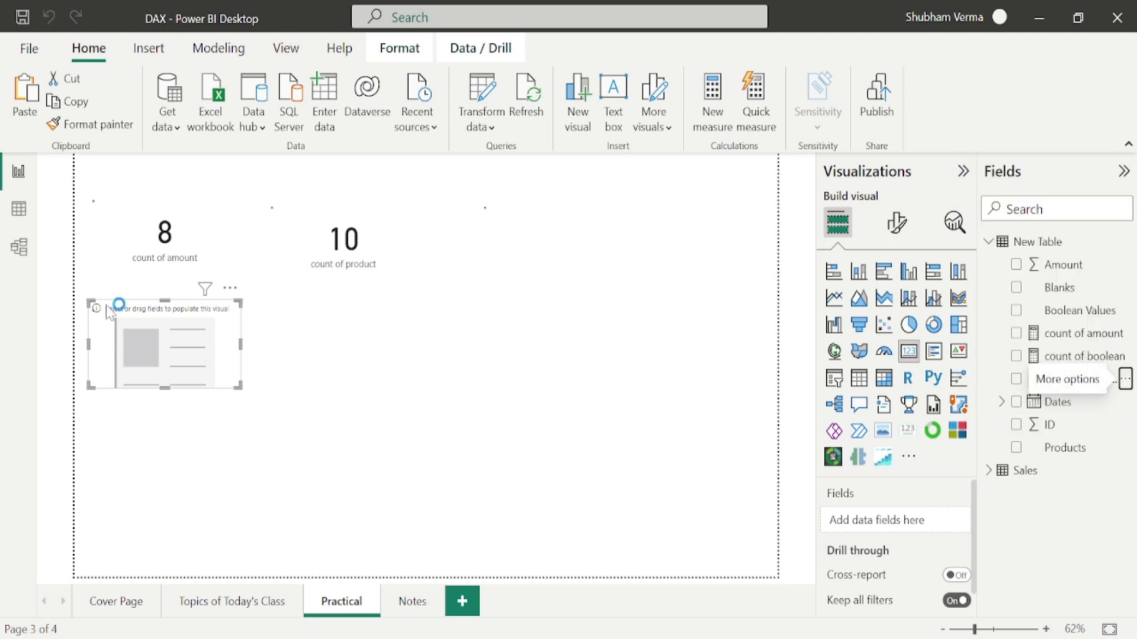
type("disticcount amount =")
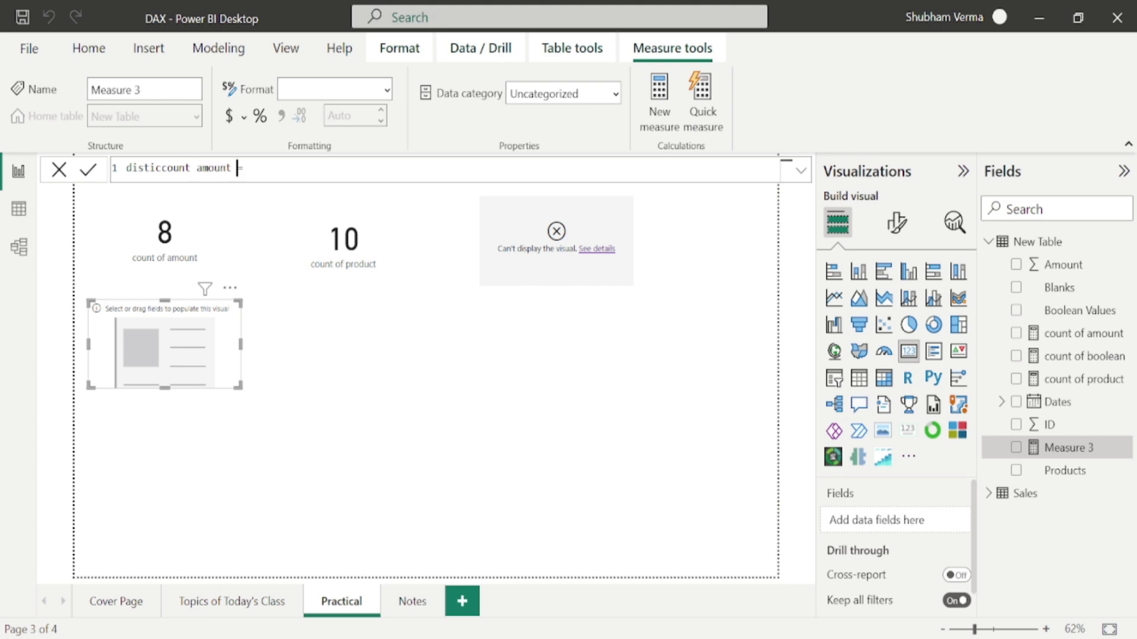
Define the disticcount amount measure as DISTINCTCOUNT('New Table'[Amount]) and show it in the empty card
key("End")
type("dis")
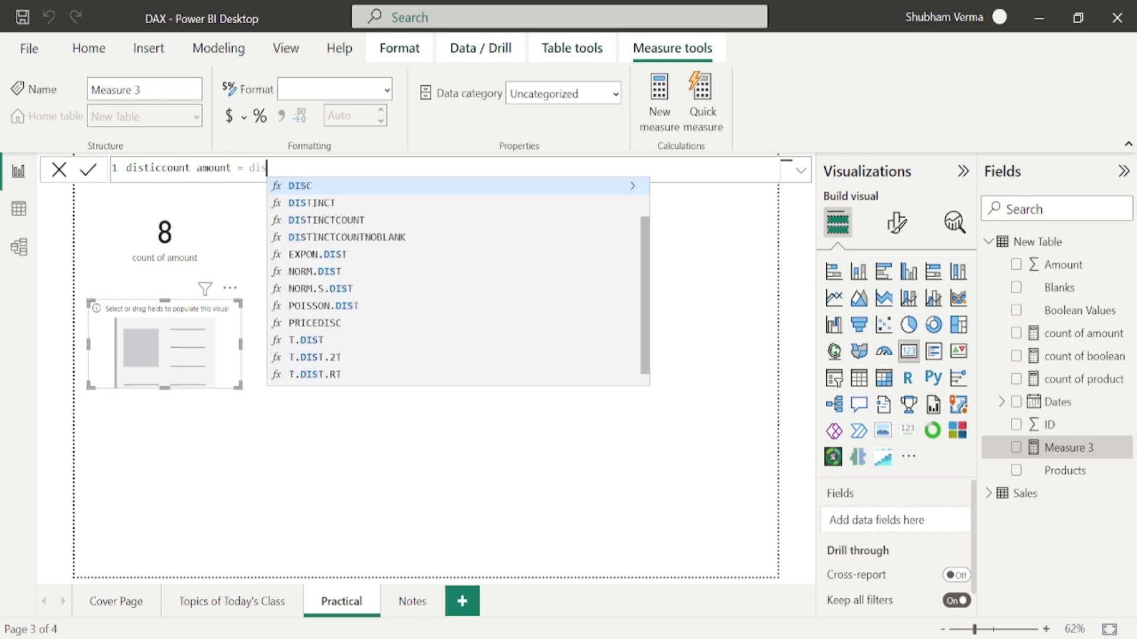
type("t")
key("Down")
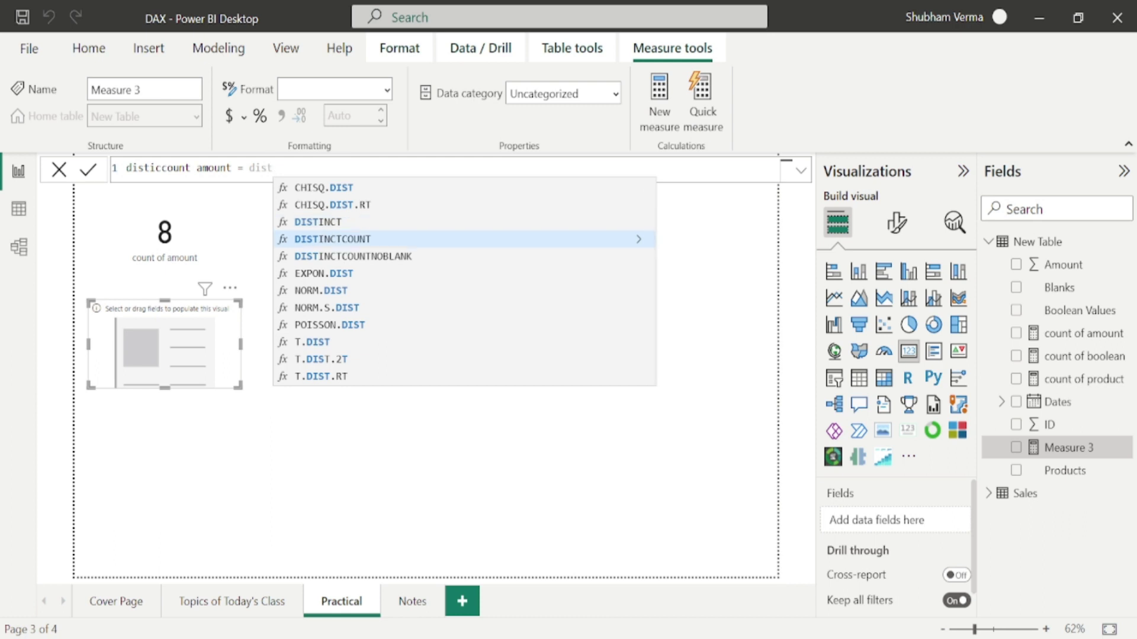
key("Tab")
type("amoun")
key("Tab")
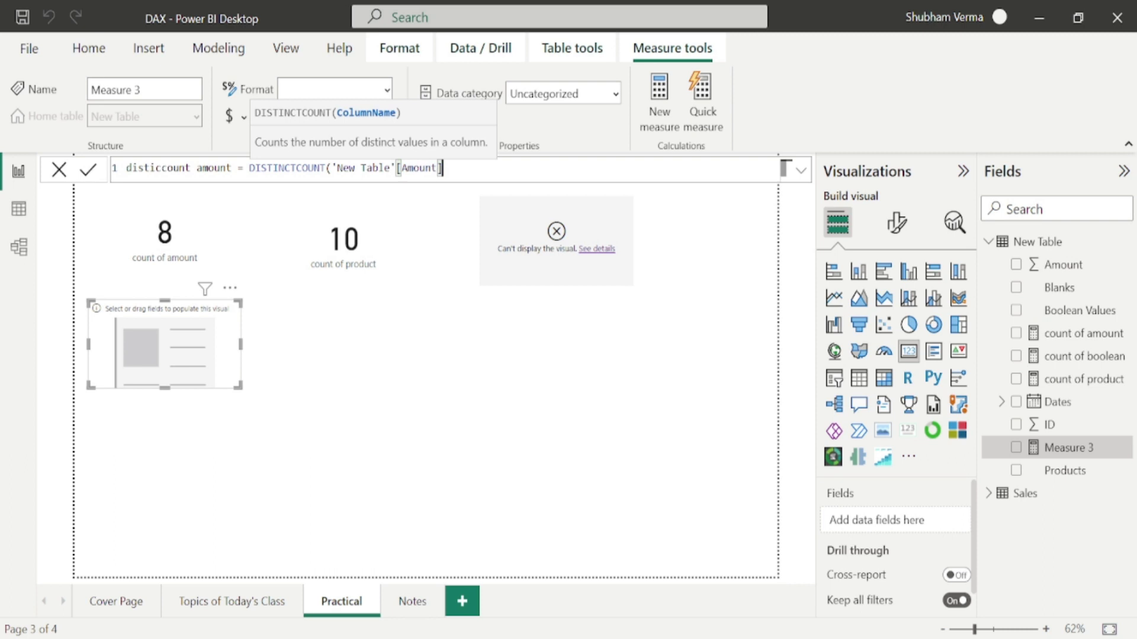
key("Return")
left_click(1016, 425)
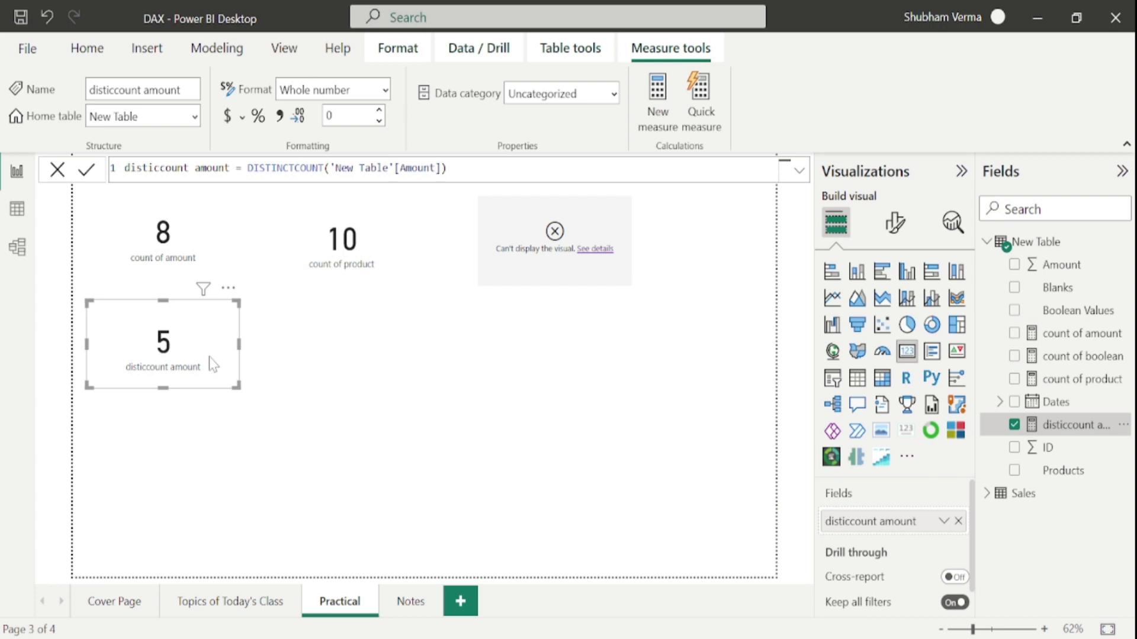
Examine the Amount column's distinct values in its filter list and the Products column in New Table's data
left_click(18, 209)
left_click(122, 199)
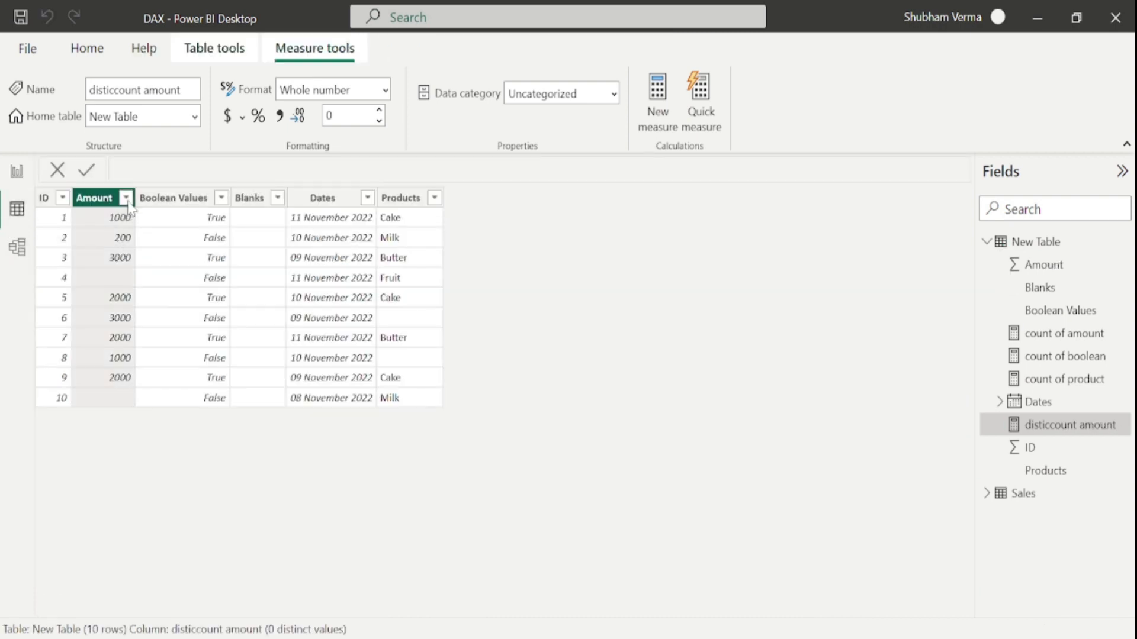
left_click(126, 198)
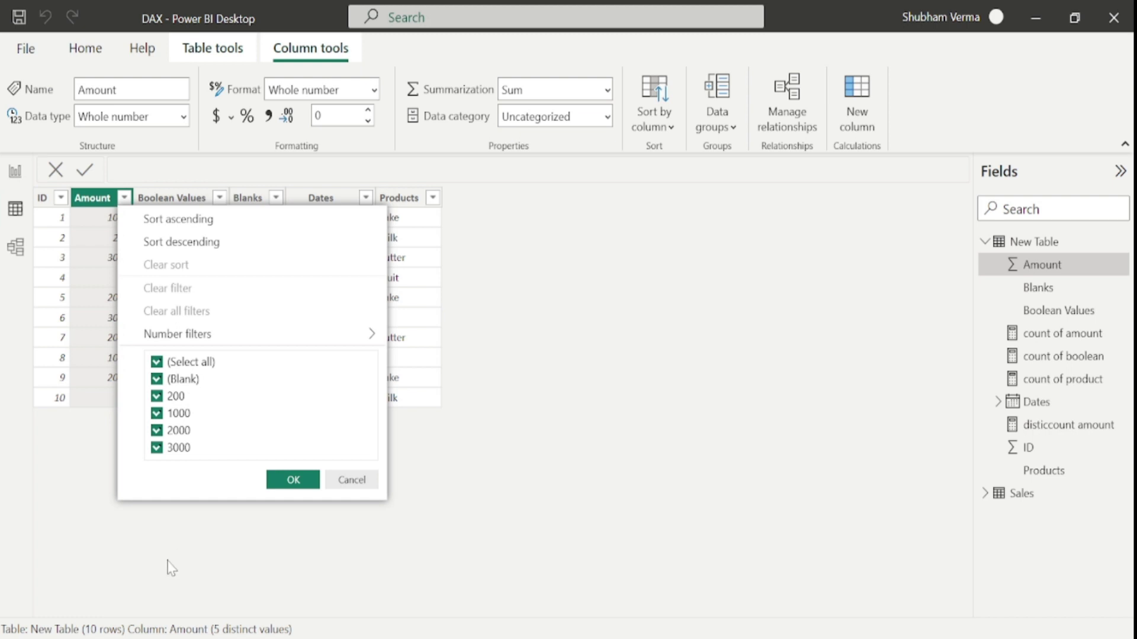
left_click(293, 479)
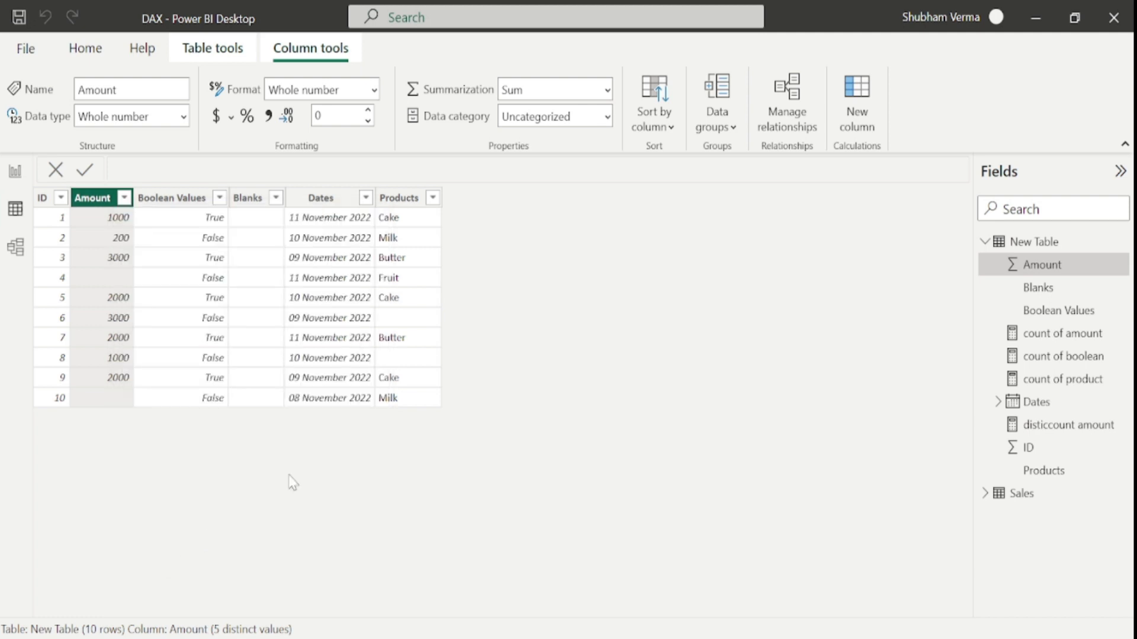
left_click(400, 197)
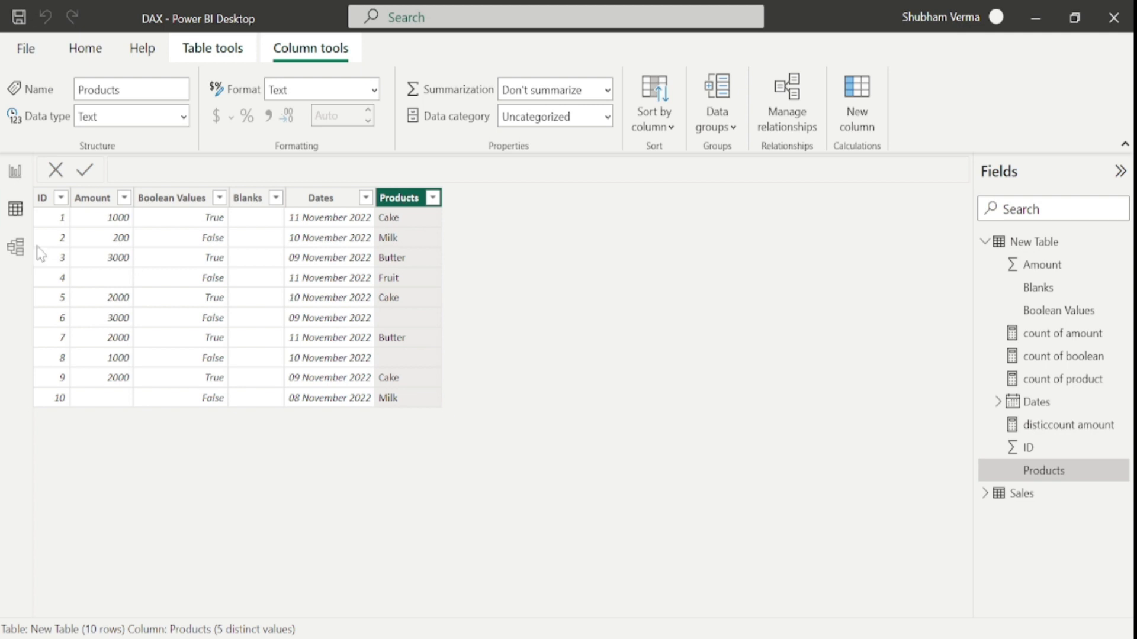
left_click(15, 171)
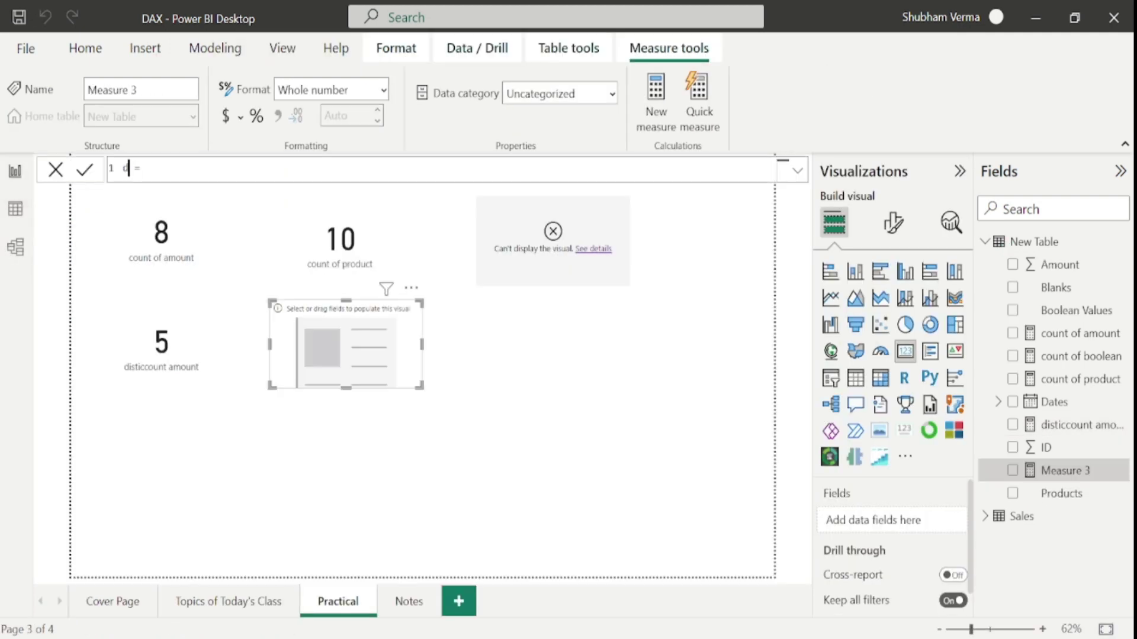
Define the new measure "disticnt count of product" as DISTINCTCOUNT('New Table'[Products]) and show it in the empty card
type("disticnt count of product =")
key("End")
type("dist")
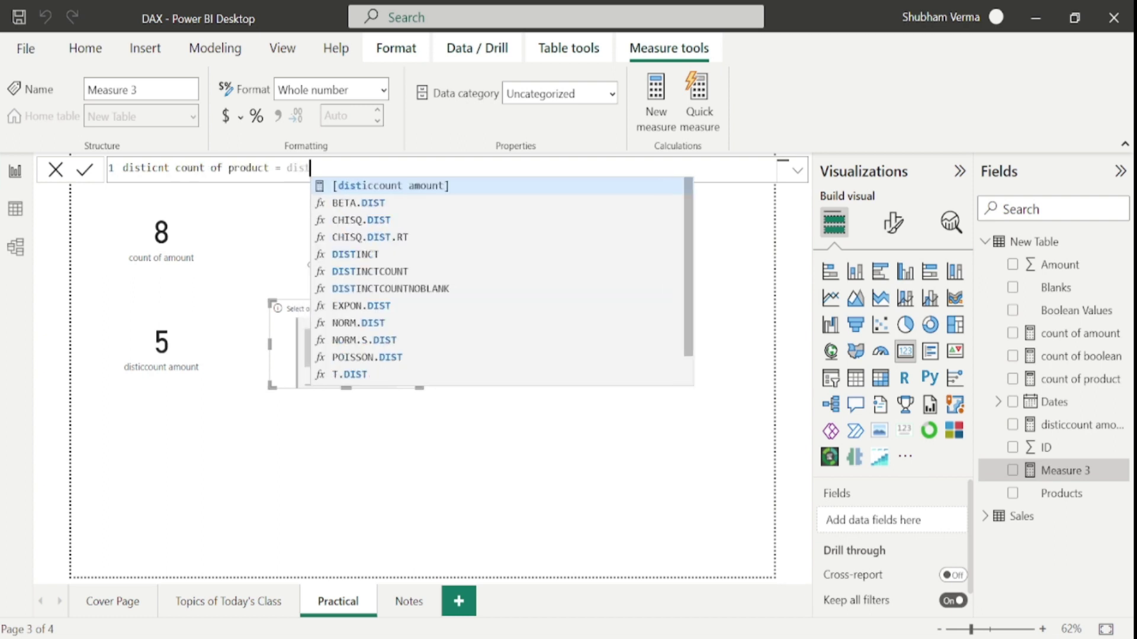
key("Down")
key("Down")
key("Down")
key("Down")
key("Down")
key("Tab")
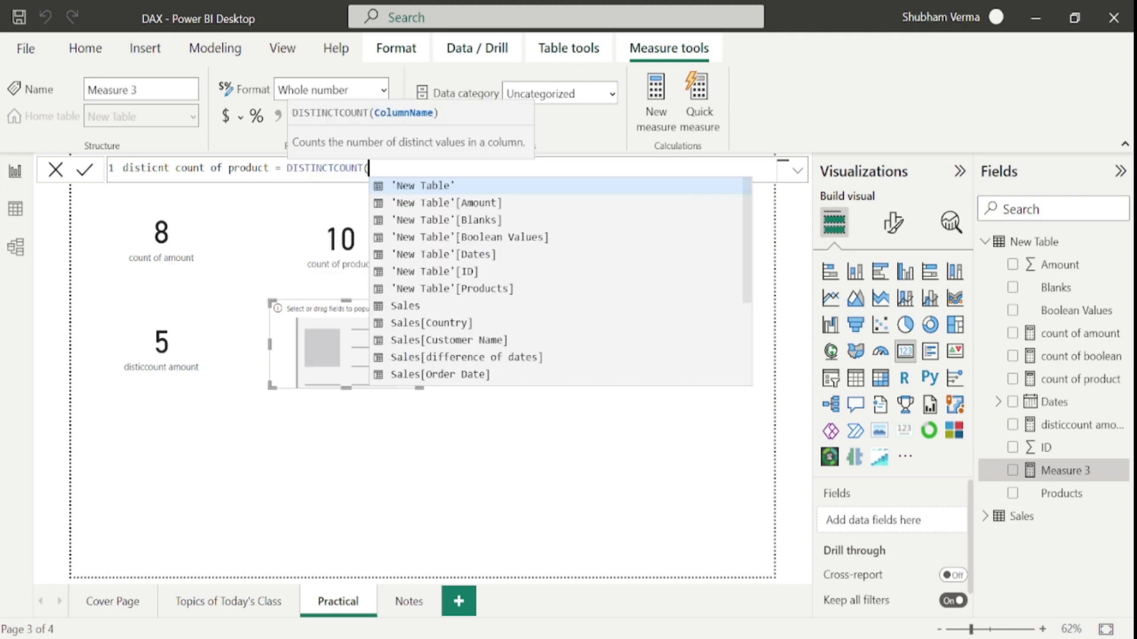
type("prod")
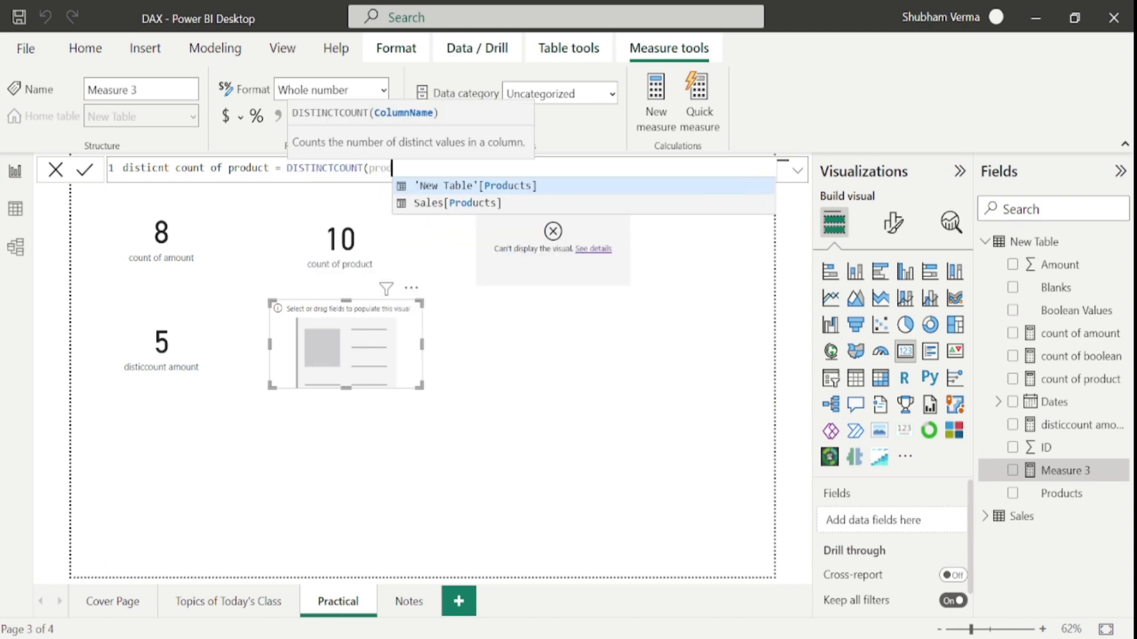
key("Tab")
key("Return")
left_click_drag(1104, 448, 397, 376)
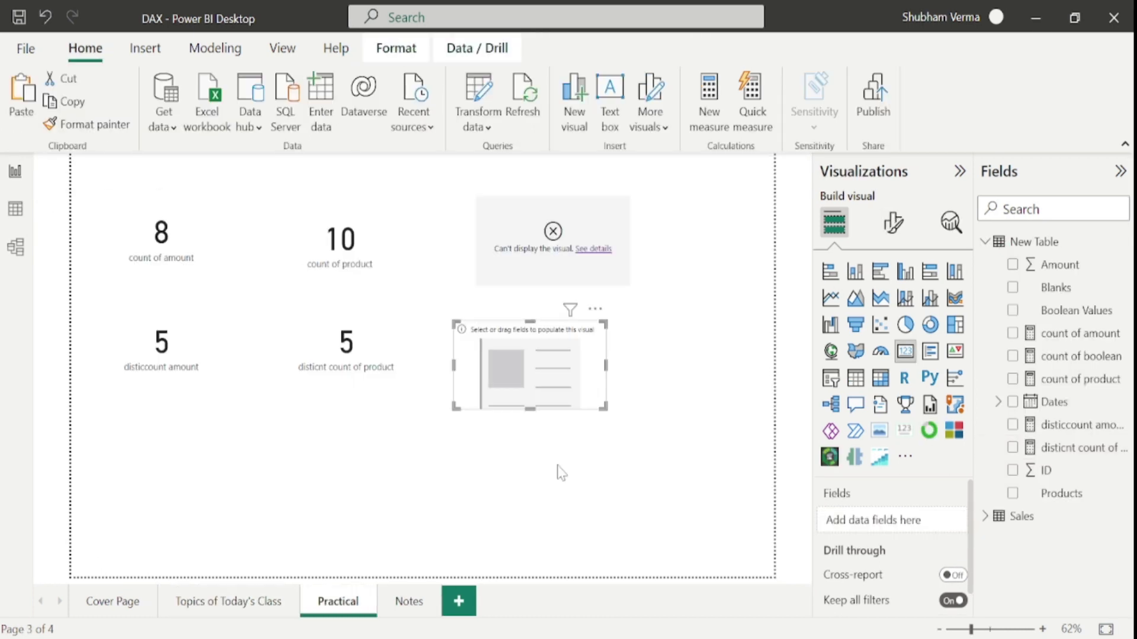
Create a new measure in New Table and name it "countrow"
left_click(1118, 449)
left_click(1000, 180)
key("BackSpace")
key("BackSpace")
key("BackSpace")
key("BackSpace")
key("BackSpace")
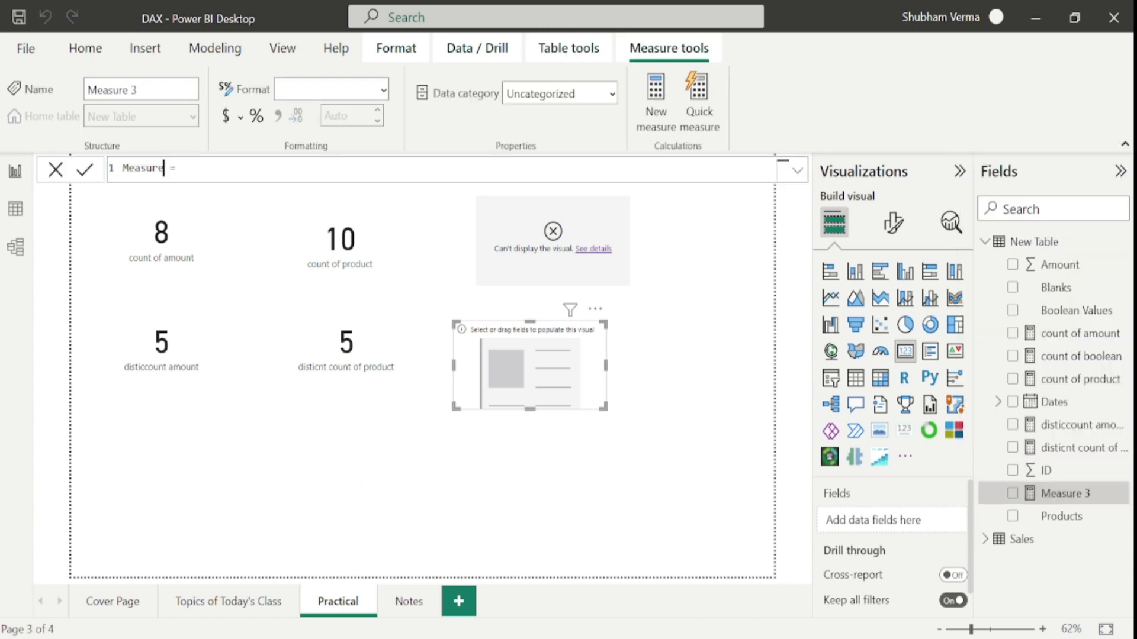
key("BackSpace")
key("BackSpace")
key("BackSpace")
key("BackSpace")
type("countrow")
Define the countrow measure as COUNTROWS('New Table') and show it in the empty card
key("End")
type("count")
key("Down")
key("Down")
key("Down")
key("Down")
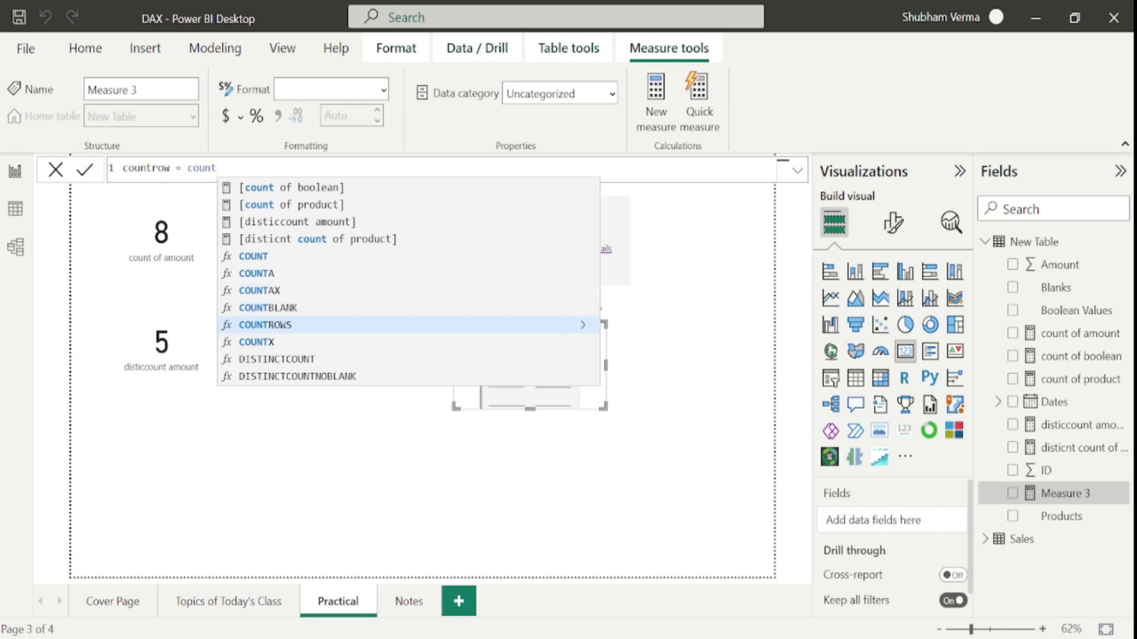
key("Tab")
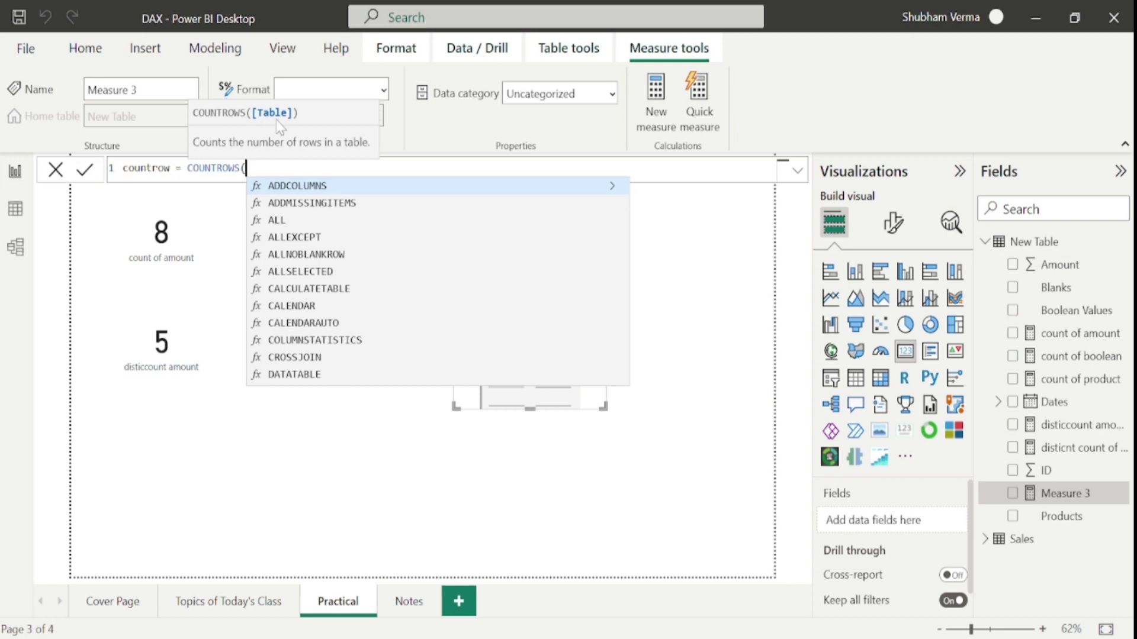
type("new")
key("Tab")
type(")")
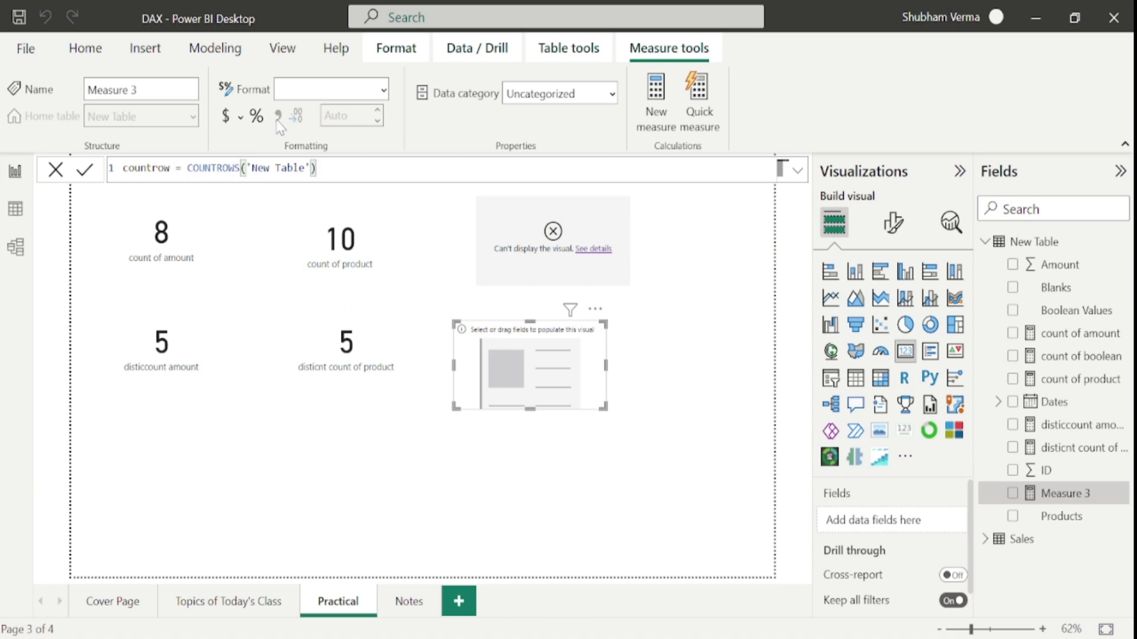
key("Return")
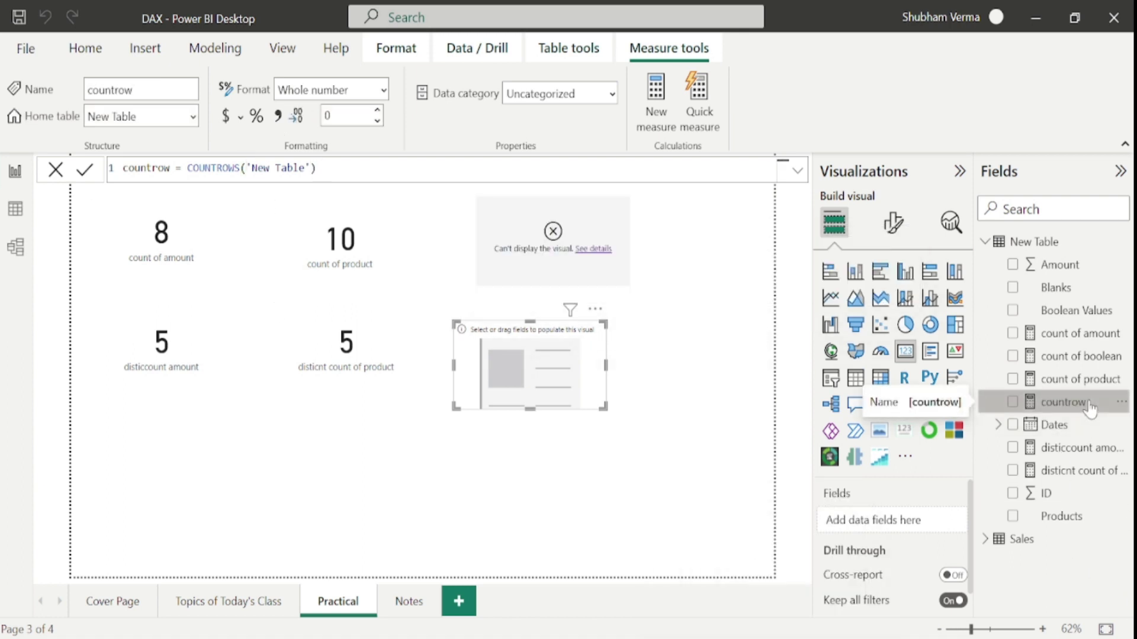
left_click_drag(1063, 406, 550, 373)
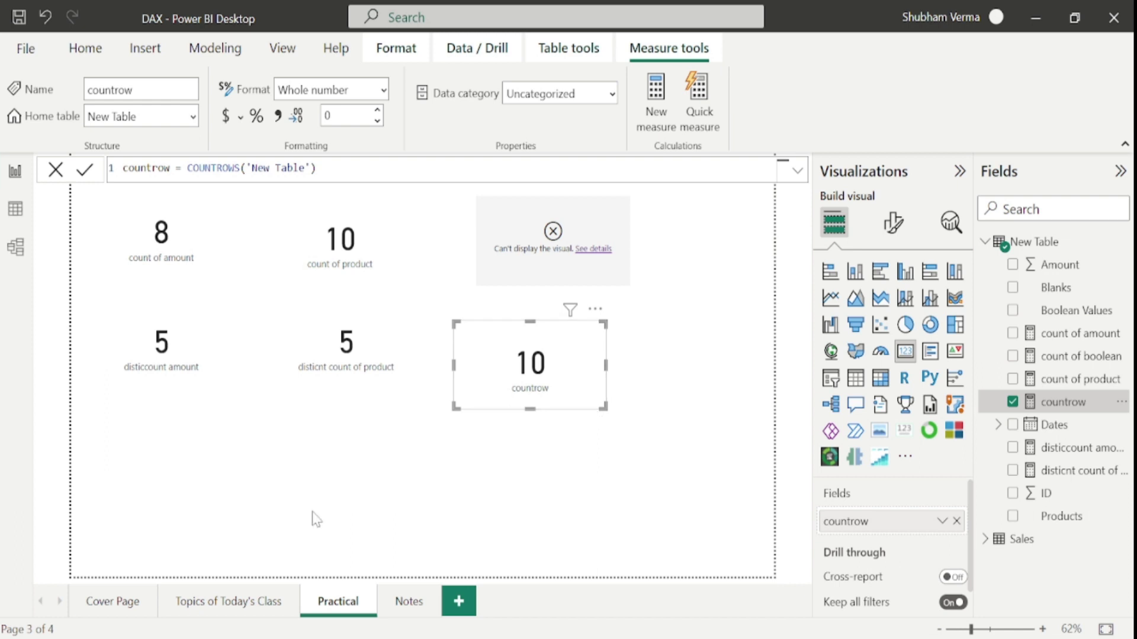
Review the function list on the Topics of Today's Class page and the Blanks column in New Table's data
left_click(252, 607)
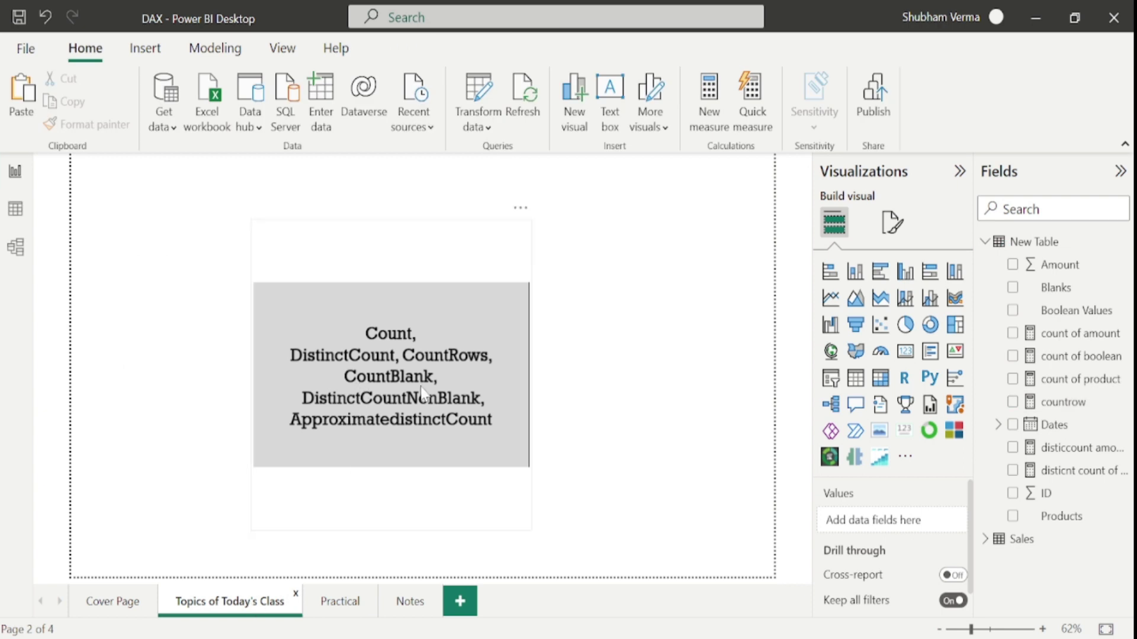
left_click(17, 218)
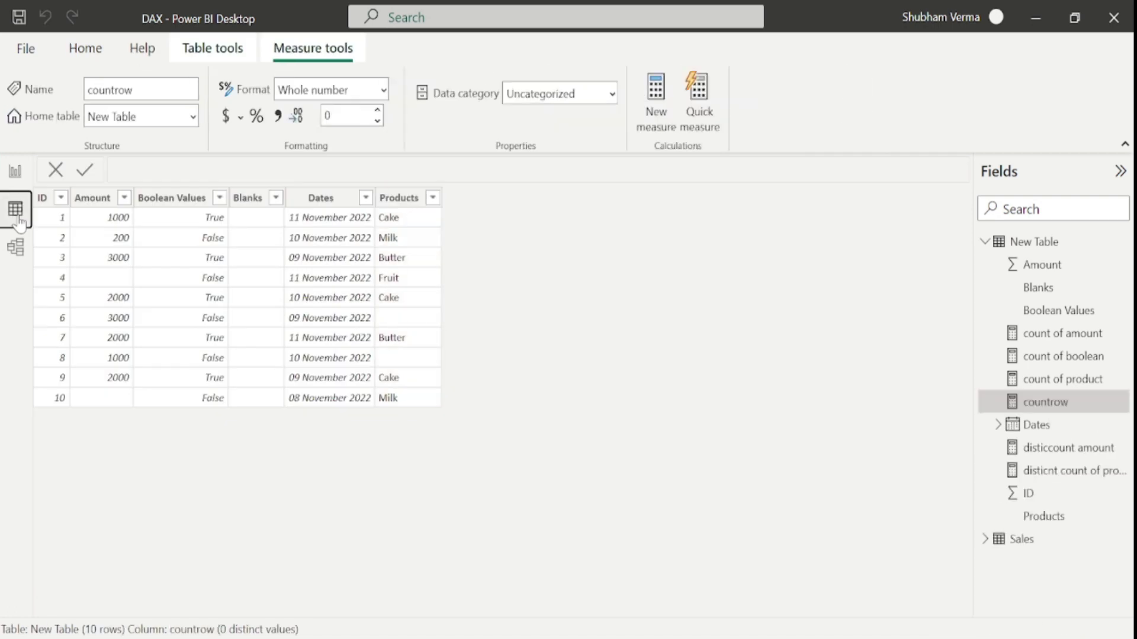
left_click(255, 204)
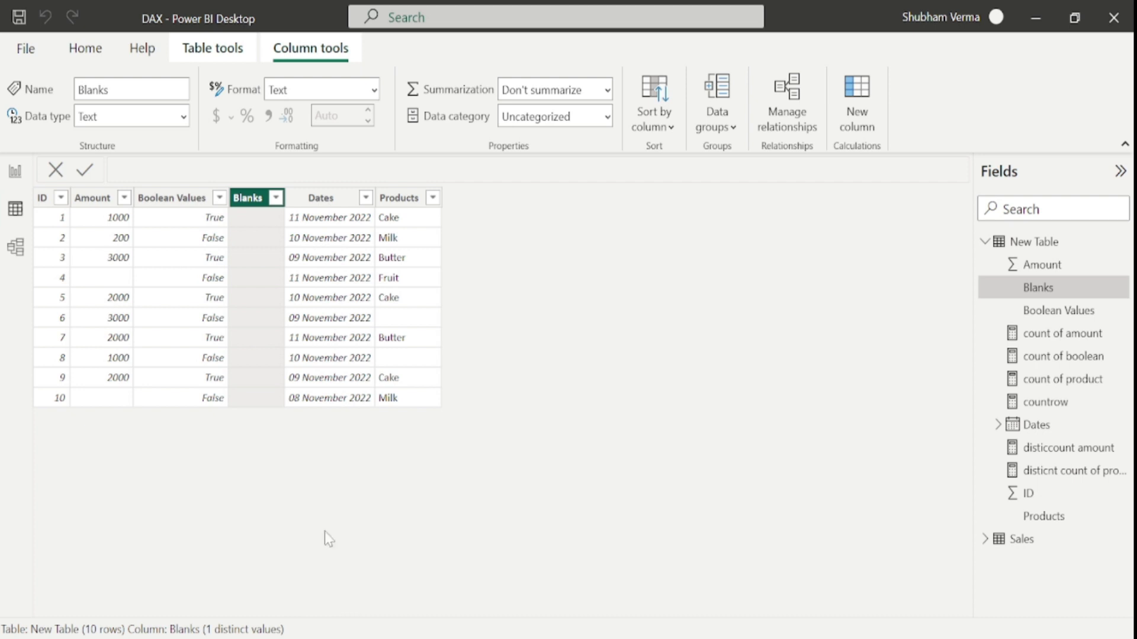
Duplicate the countrow card in the report, place the copy below the disticcount amount card and remove its field
left_click(15, 173)
left_click(587, 369)
key("ctrl+c")
key("ctrl+v")
left_click_drag(589, 370, 207, 476)
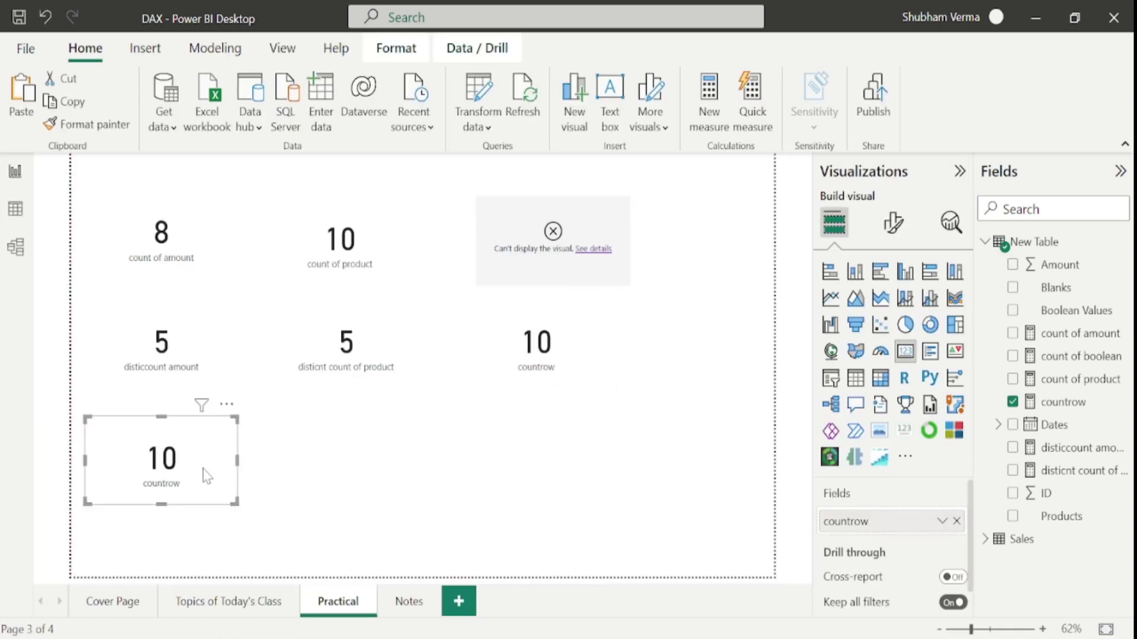
left_click(956, 521)
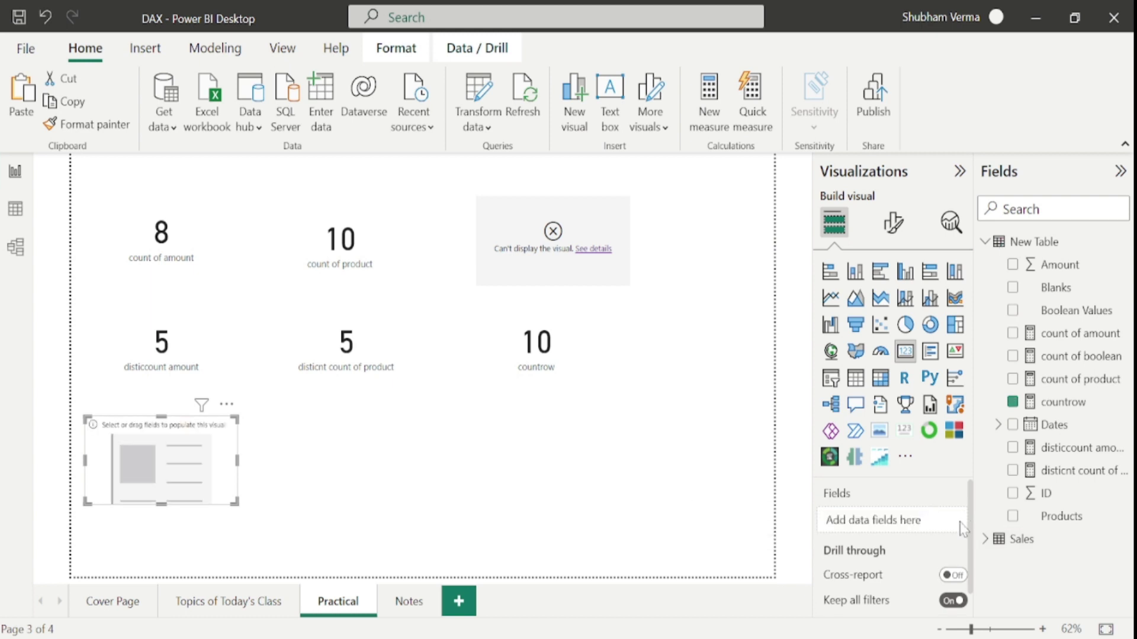
Create a new measure in New Table and name it "blankcount"
left_click(709, 101)
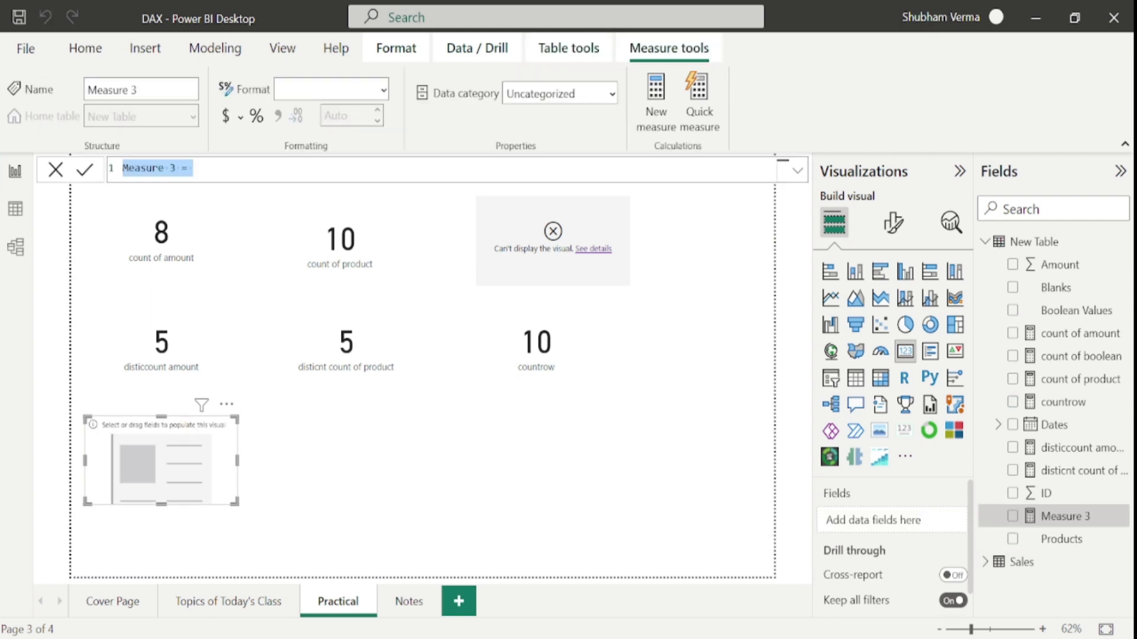
key("BackSpace")
type("blankcount")
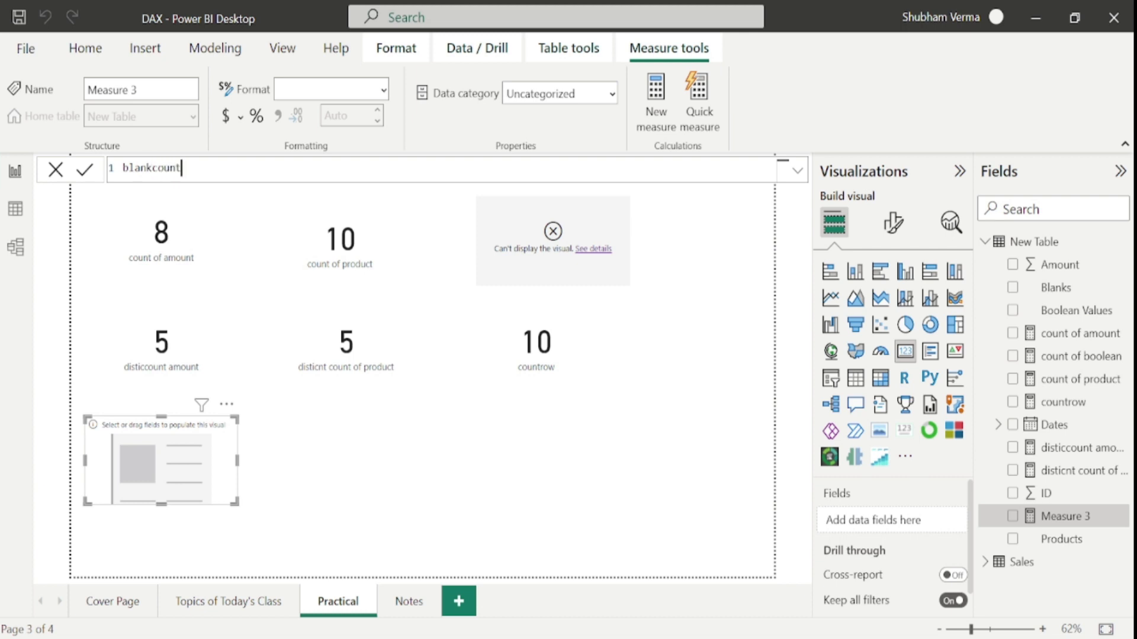
Define the blankcount measure as COUNTBLANK('New Table'[Blanks]) and show it in the empty card
type(" = coun")
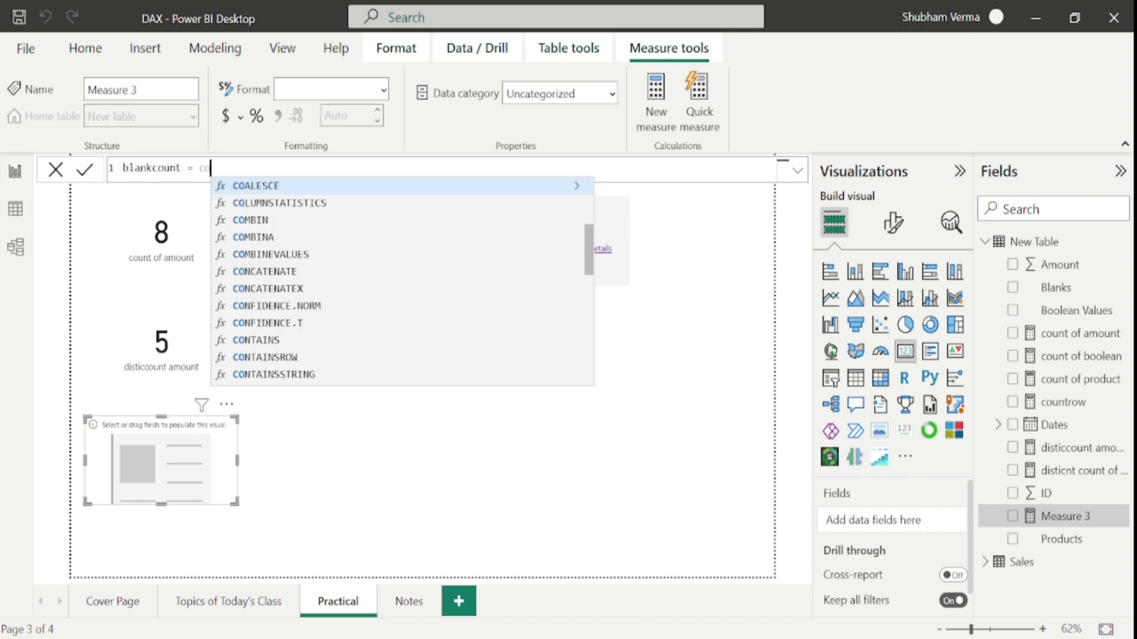
key("Down")
key("Down")
key("Down")
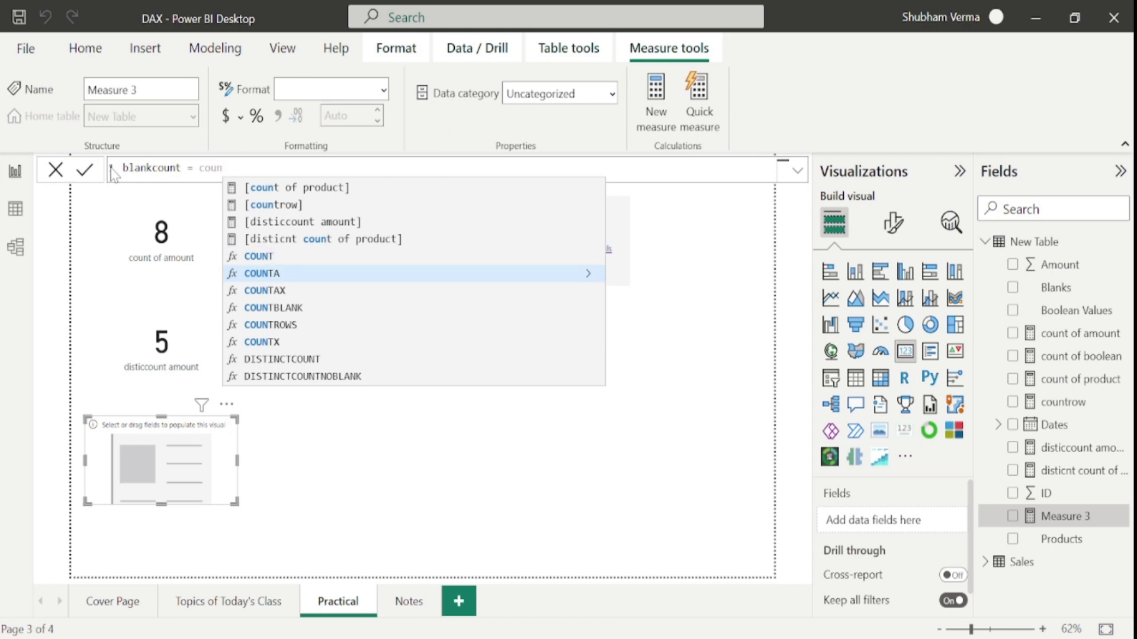
key("Tab")
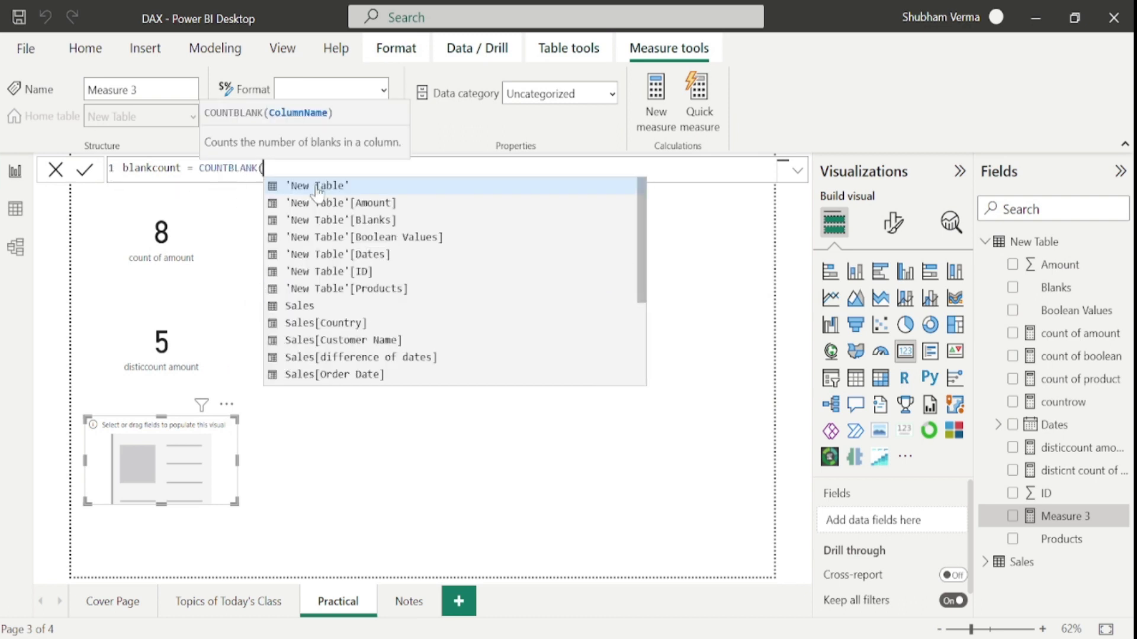
type("blank")
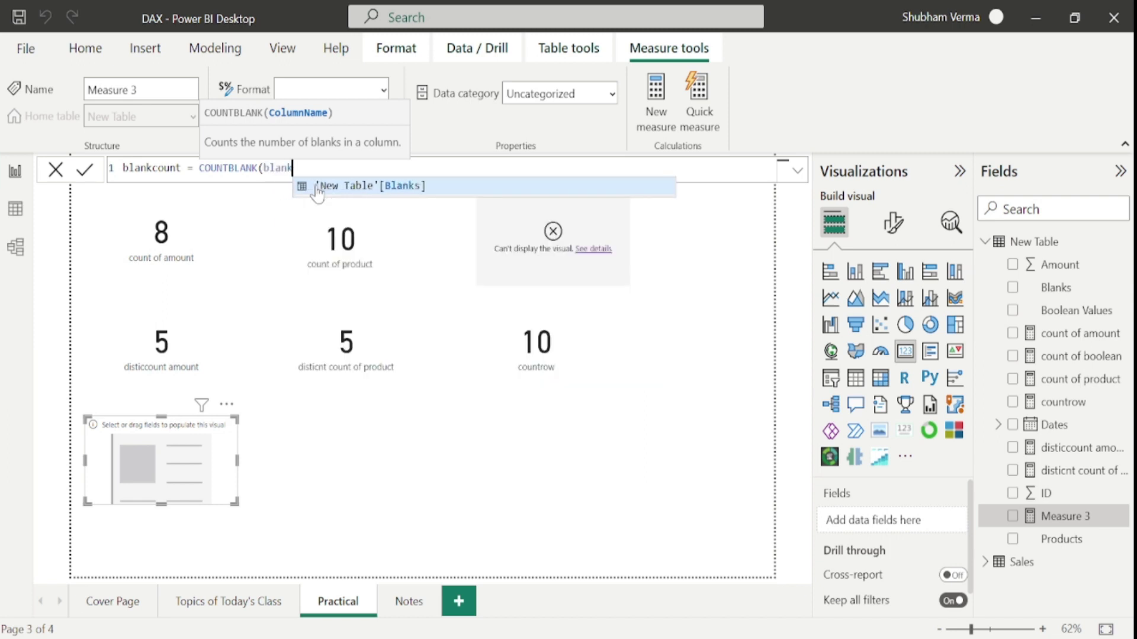
key("Tab")
key("Return")
left_click_drag(1079, 289, 190, 467)
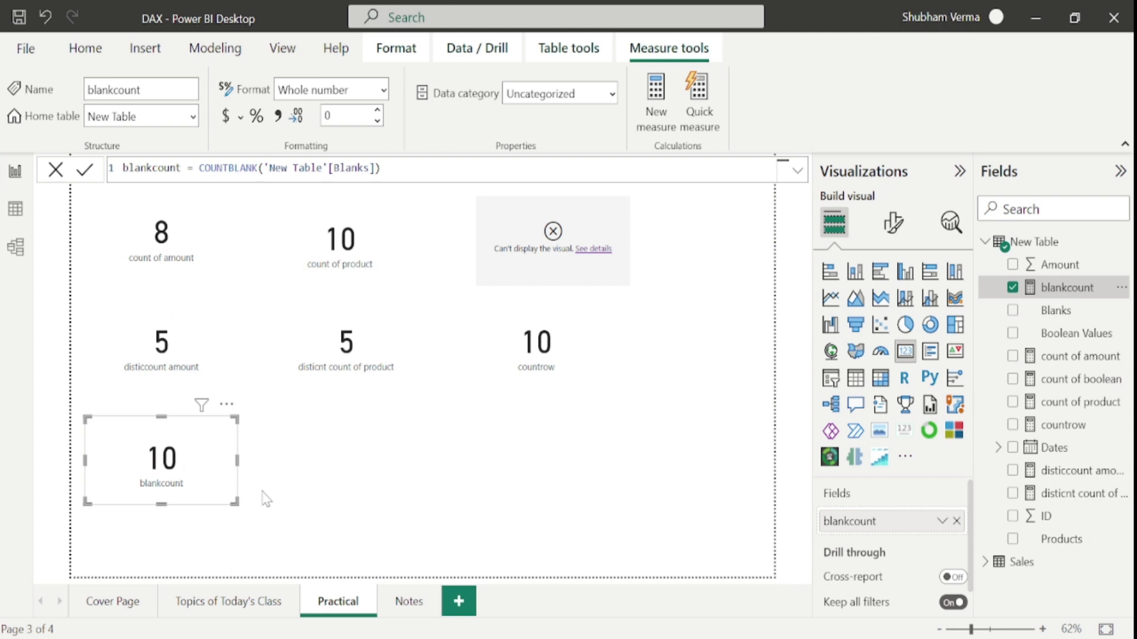
Change the blankcount formula to COUNTBLANK('New Table'[Amount])
left_click_drag(383, 168, 259, 168)
type("(amount")
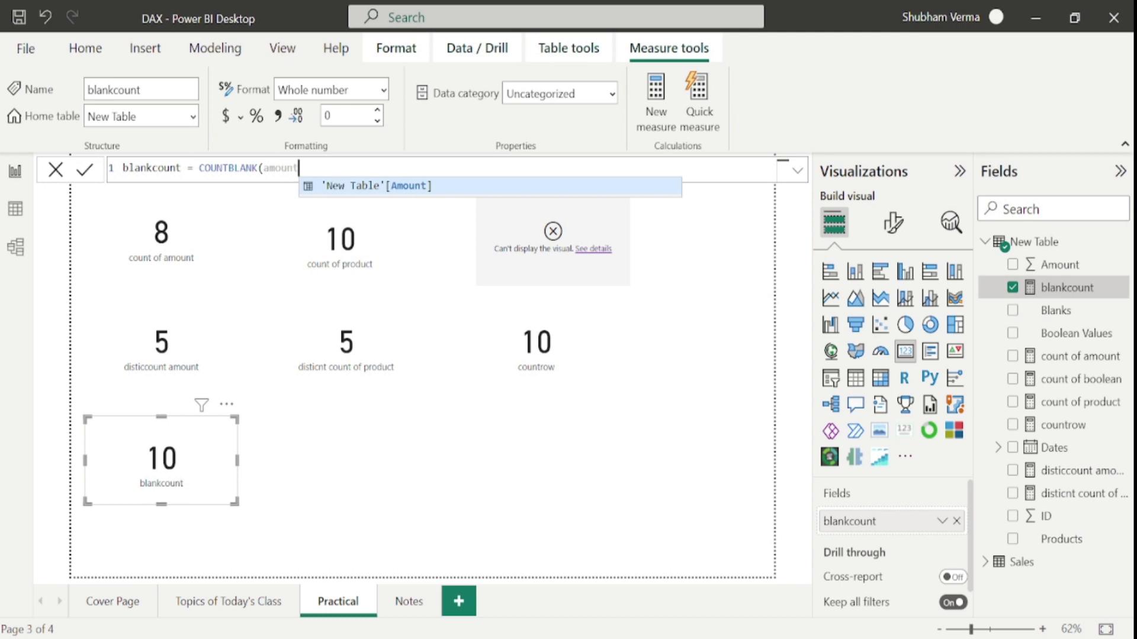
key("Tab")
type(")")
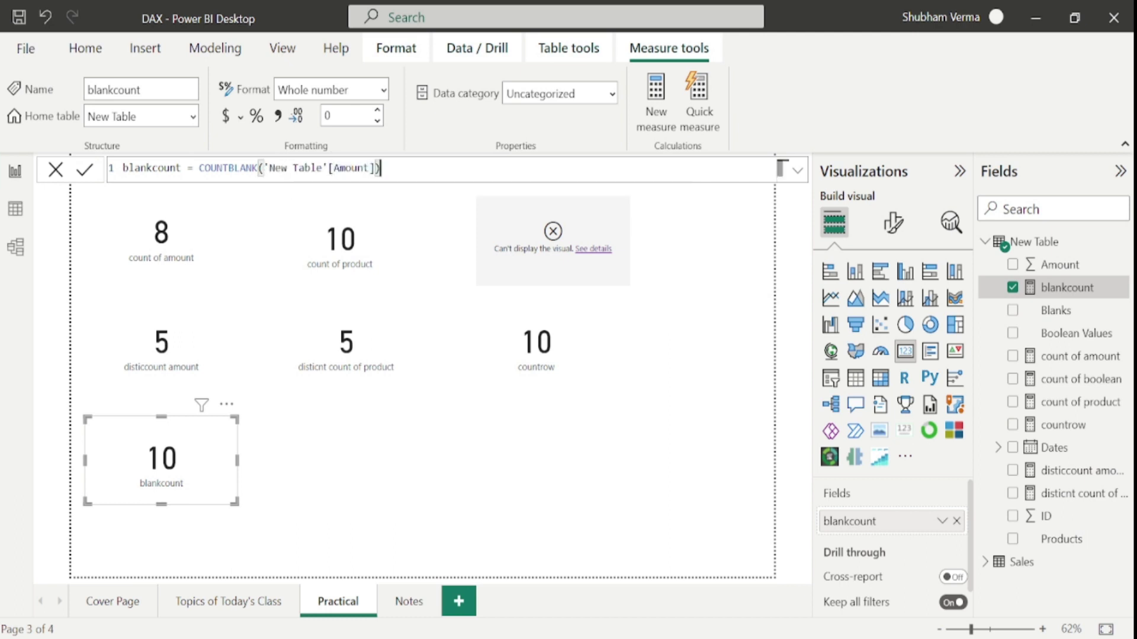
key("Return")
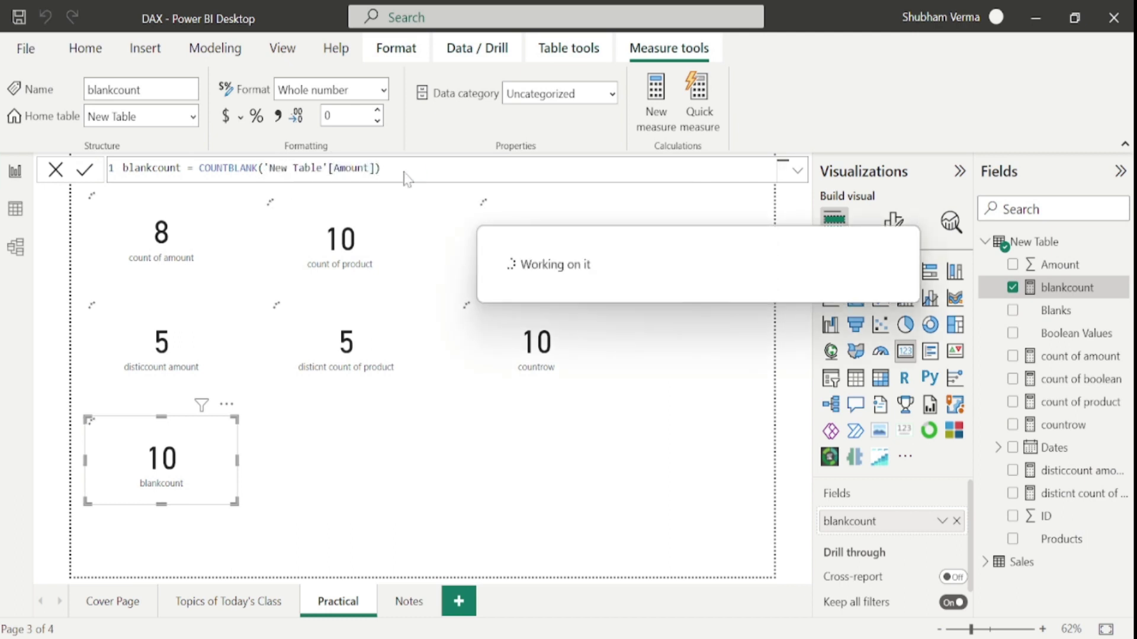
Compare New Table's Amount data with the blankcount card and review the Topics of Today's Class page
left_click(23, 219)
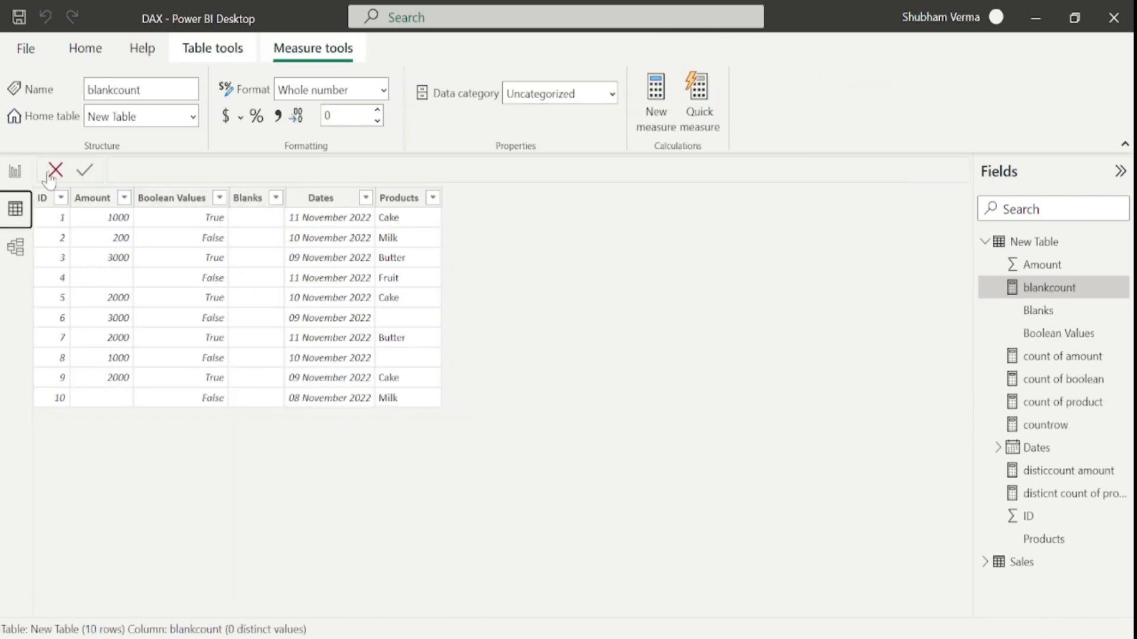
left_click(16, 173)
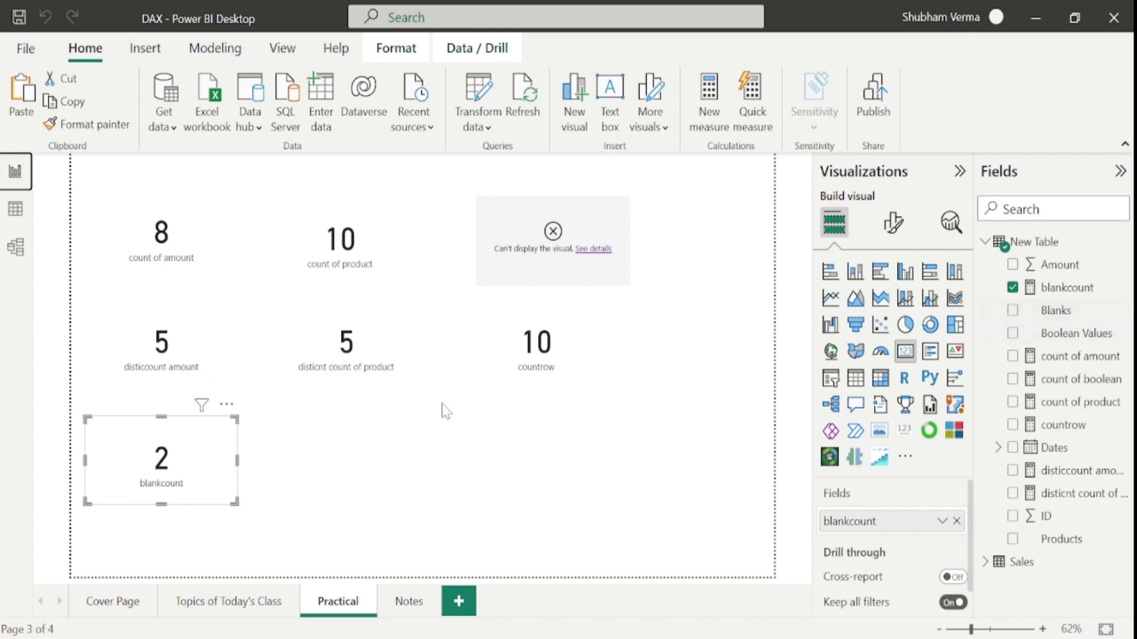
left_click(198, 541)
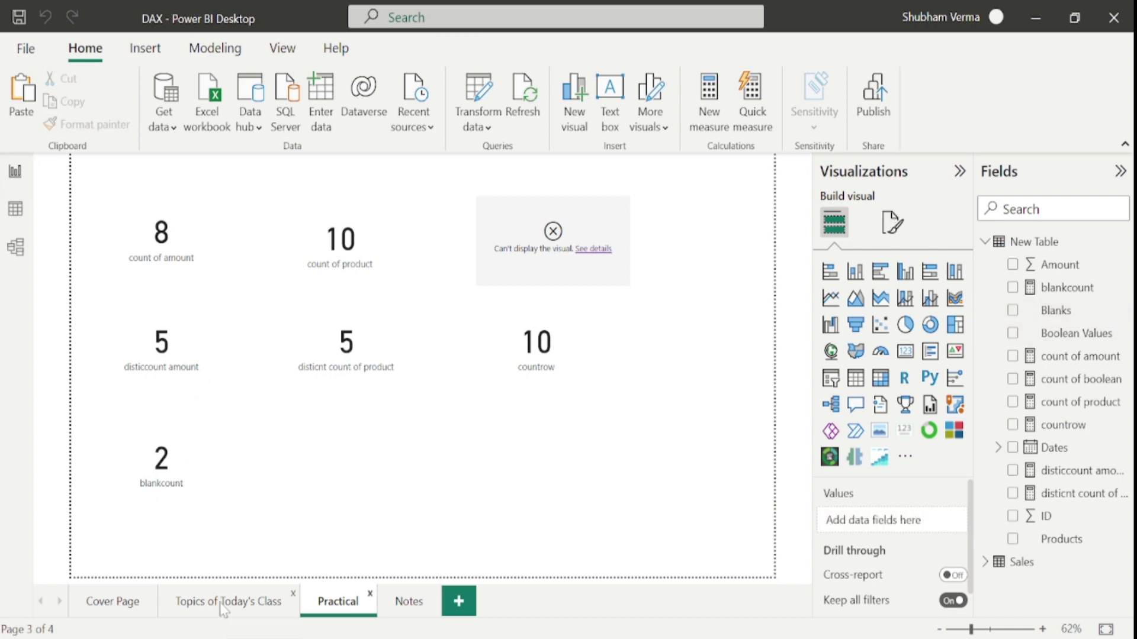
left_click(222, 606)
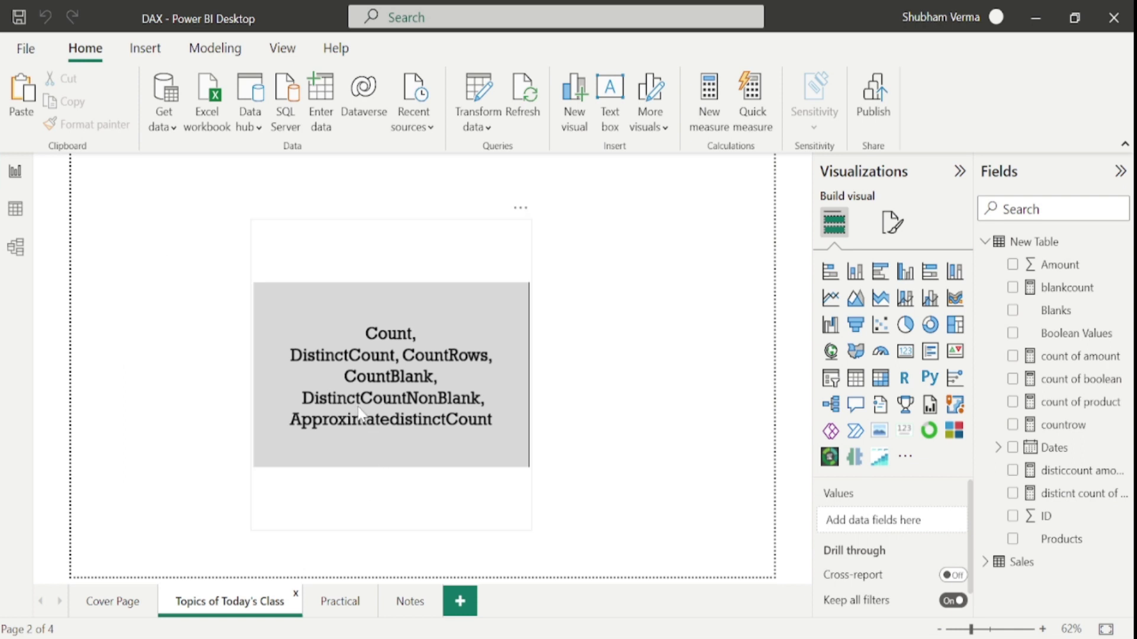
On the Practical page, create a new measure in New Table and name it "disticntcount non blank (amount)"
left_click(342, 602)
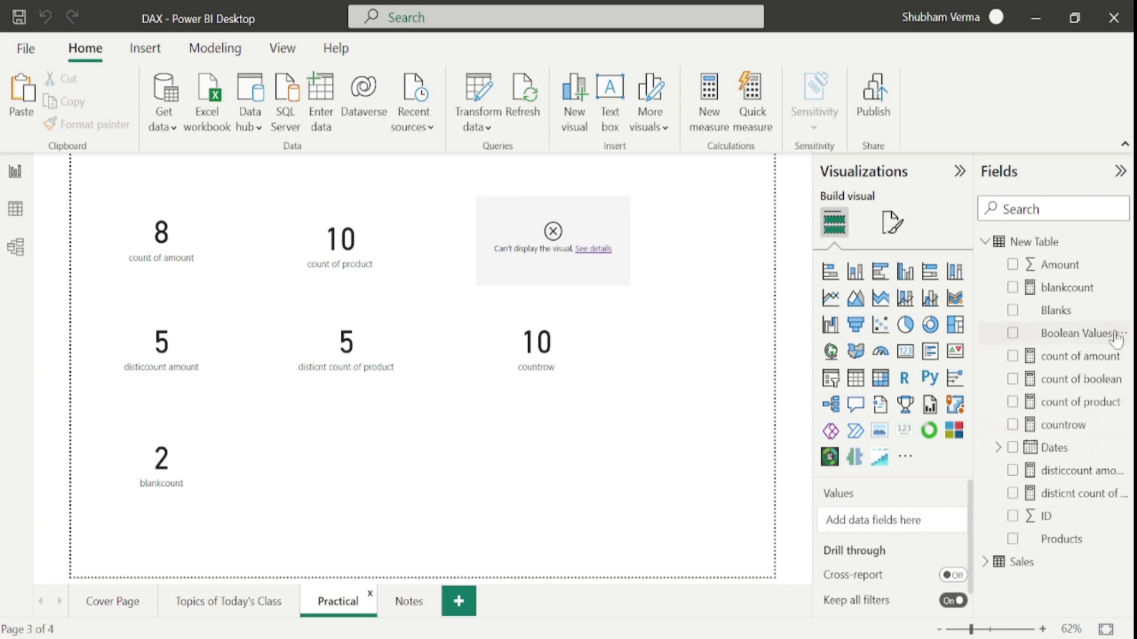
right_click(1128, 362)
left_click(1008, 89)
key("BackSpace")
key("BackSpace")
key("BackSpace")
key("BackSpace")
key("BackSpace")
key("BackSpace")
key("BackSpace")
key("BackSpace")
key("BackSpace")
key("BackSpace")
type("disti")
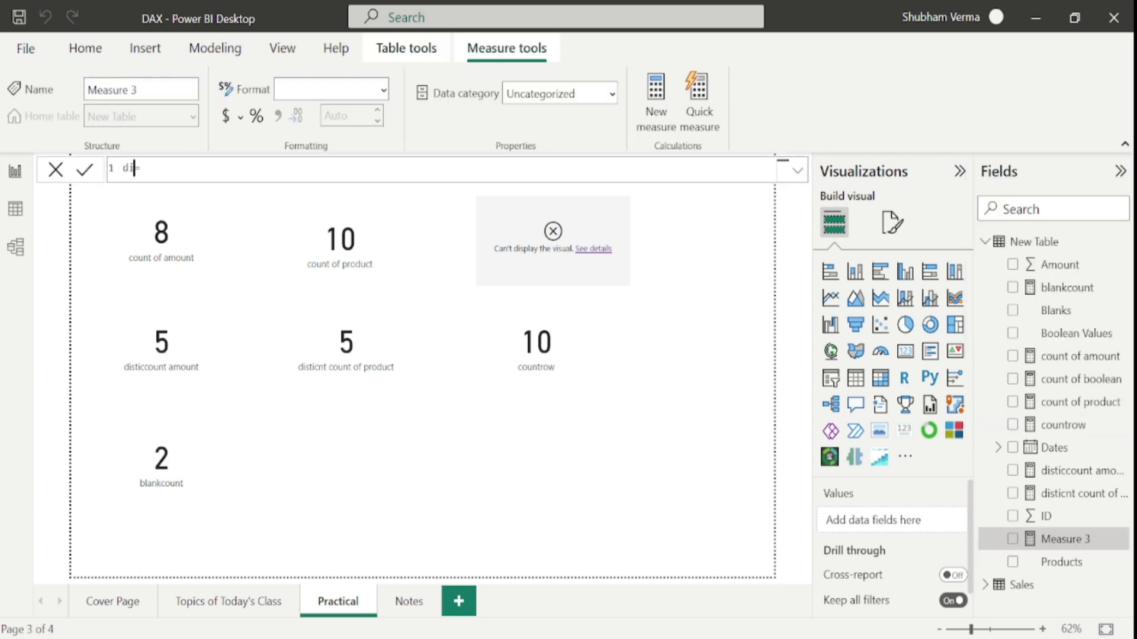
type("cntcount noi")
type("r")
key("BackSpace")
key("BackSpace")
type("n blank (amount)= ")
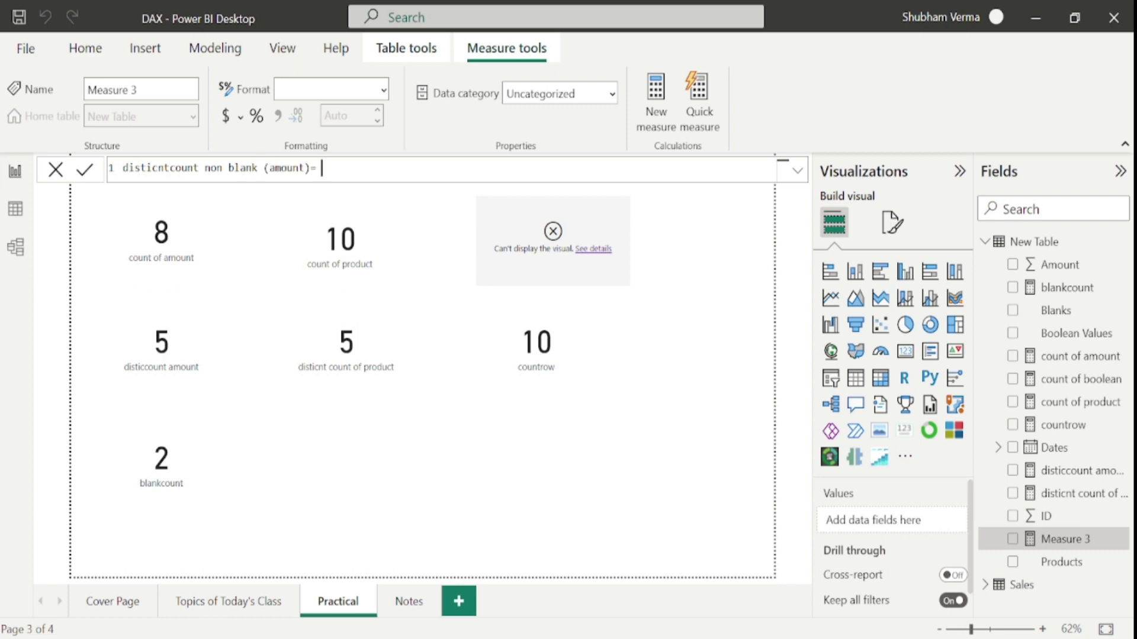
Define the new measure's formula as DISTINCTCOUNTNOBLANK('New Table'[Amount])
type("dis")
key("Down")
key("Down")
key("Down")
key("Tab")
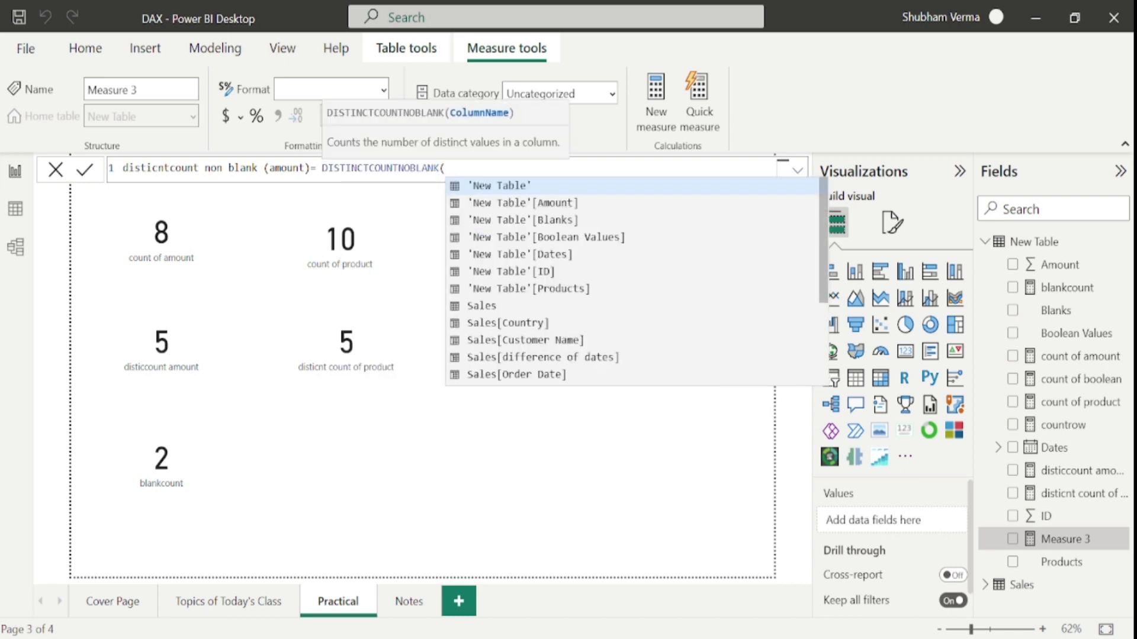
type("amoun")
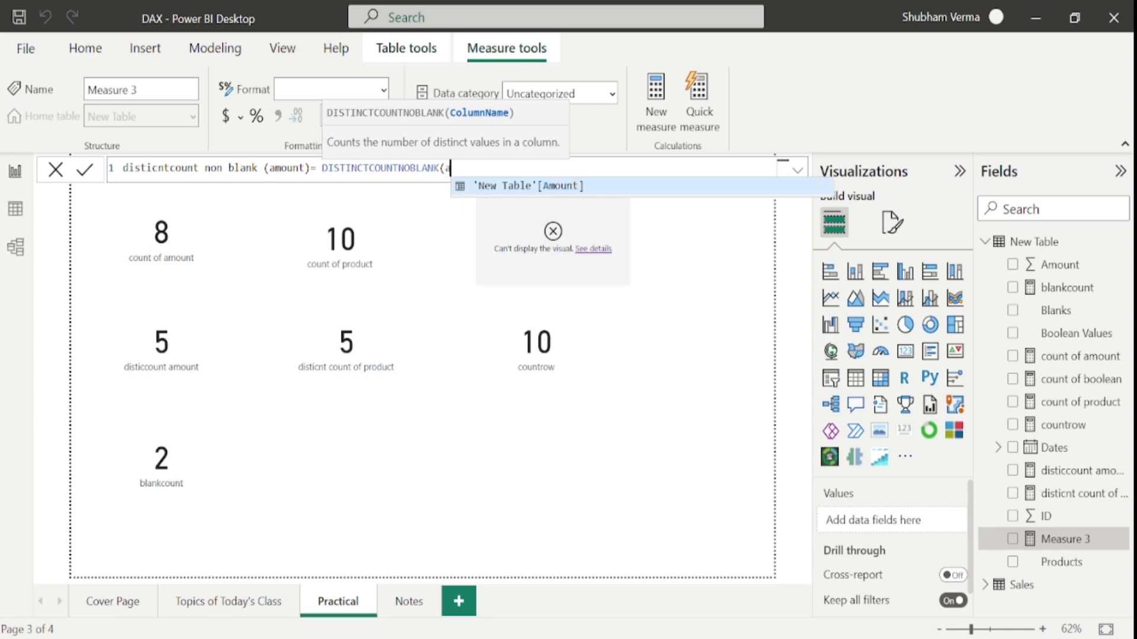
key("Tab")
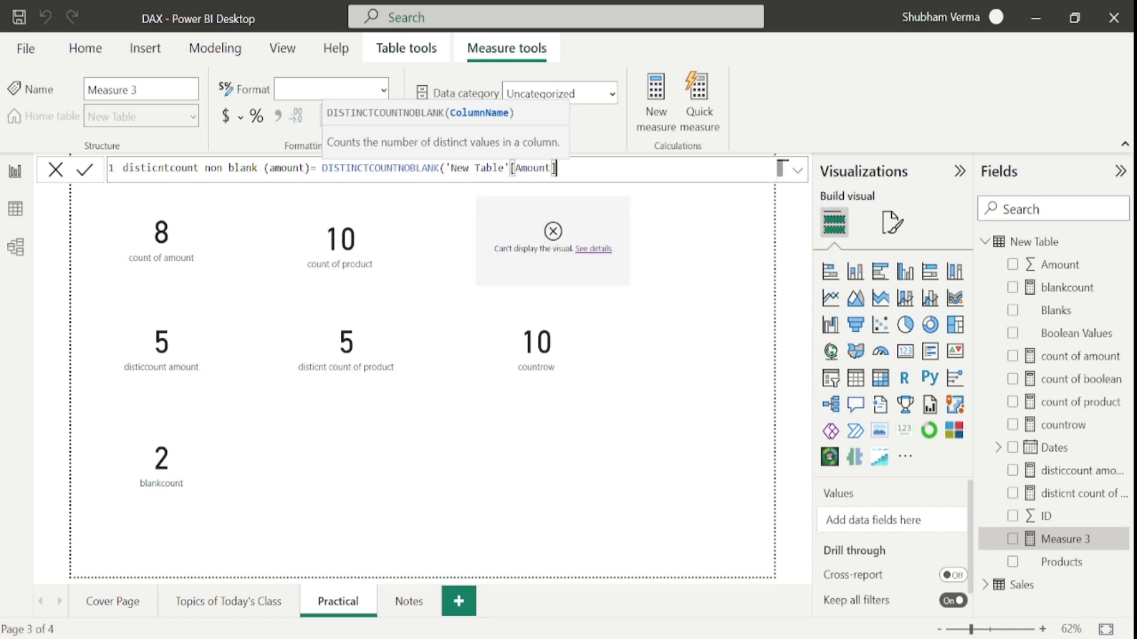
type(")")
Duplicate the blankcount card, place the copy beside it, and replace its field with the disticntcount non blank (amount) measure
left_click(229, 474)
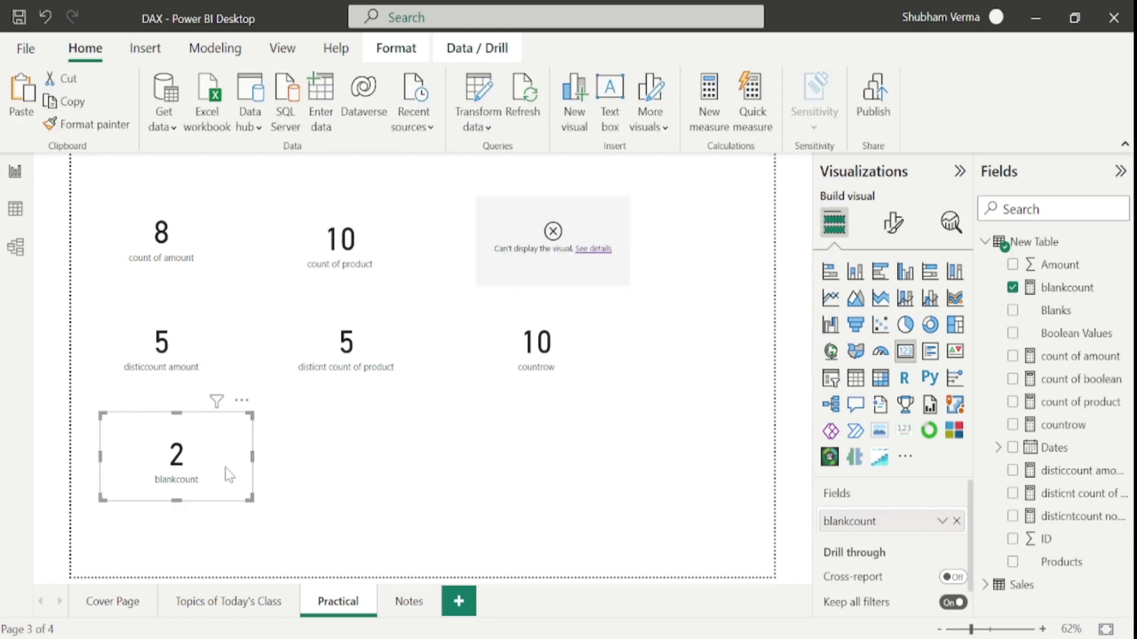
key("ctrl+c")
key("ctrl+v")
left_click_drag(226, 475, 414, 472)
left_click(956, 521)
left_click_drag(1092, 518, 952, 524)
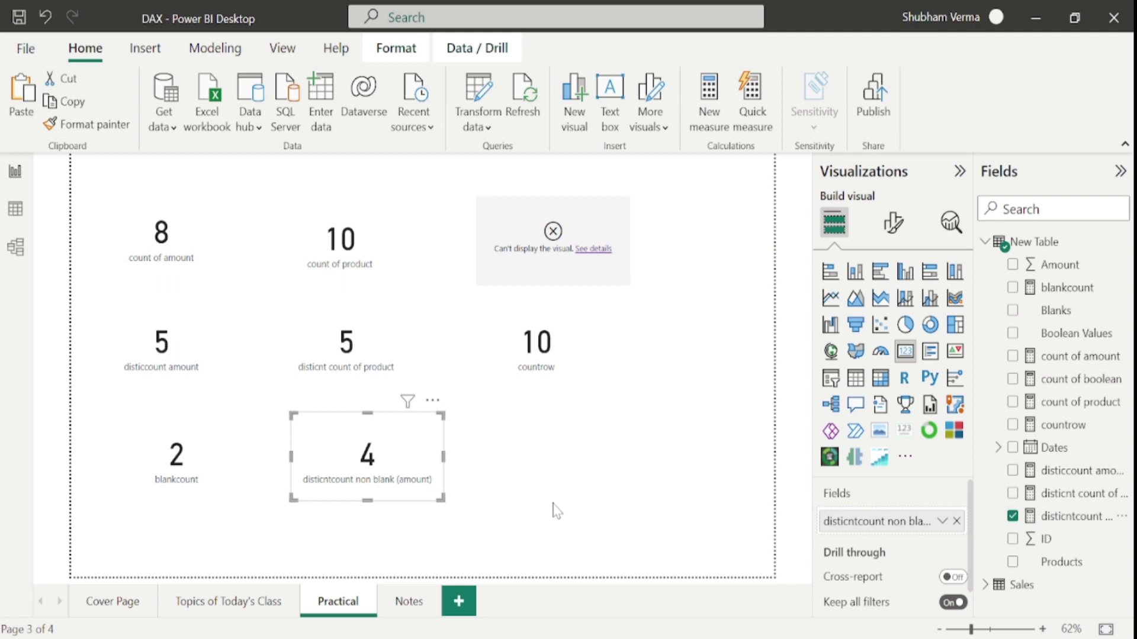
left_click_drag(413, 455, 420, 446)
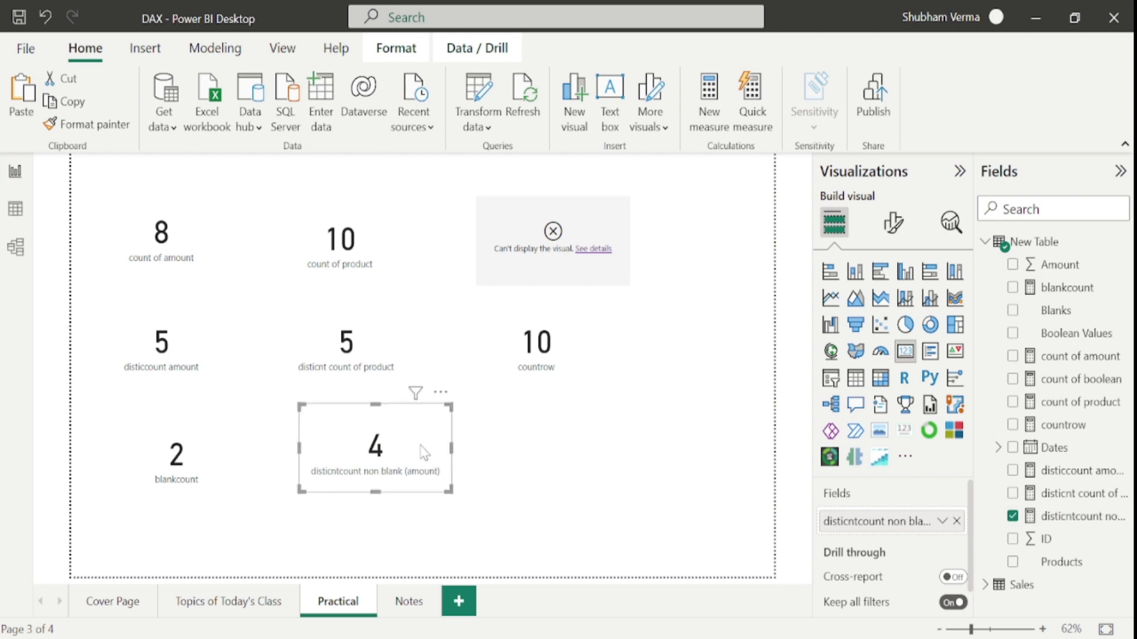
Examine the distinct values of the Amount column and the entries of the Products column in New Table's data
left_click(16, 209)
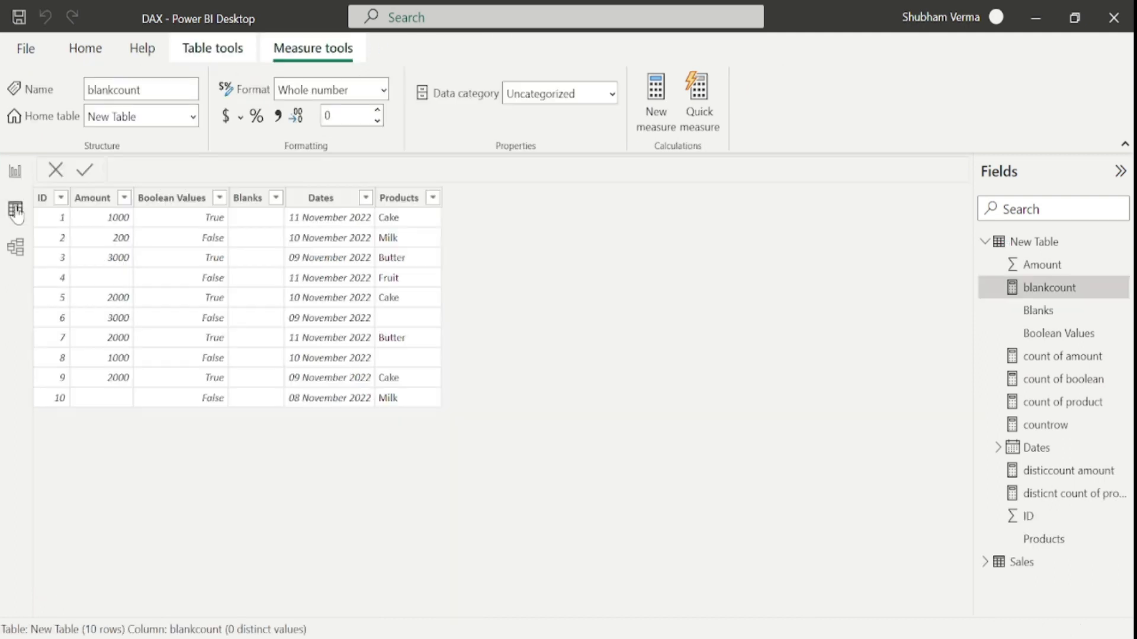
left_click(124, 200)
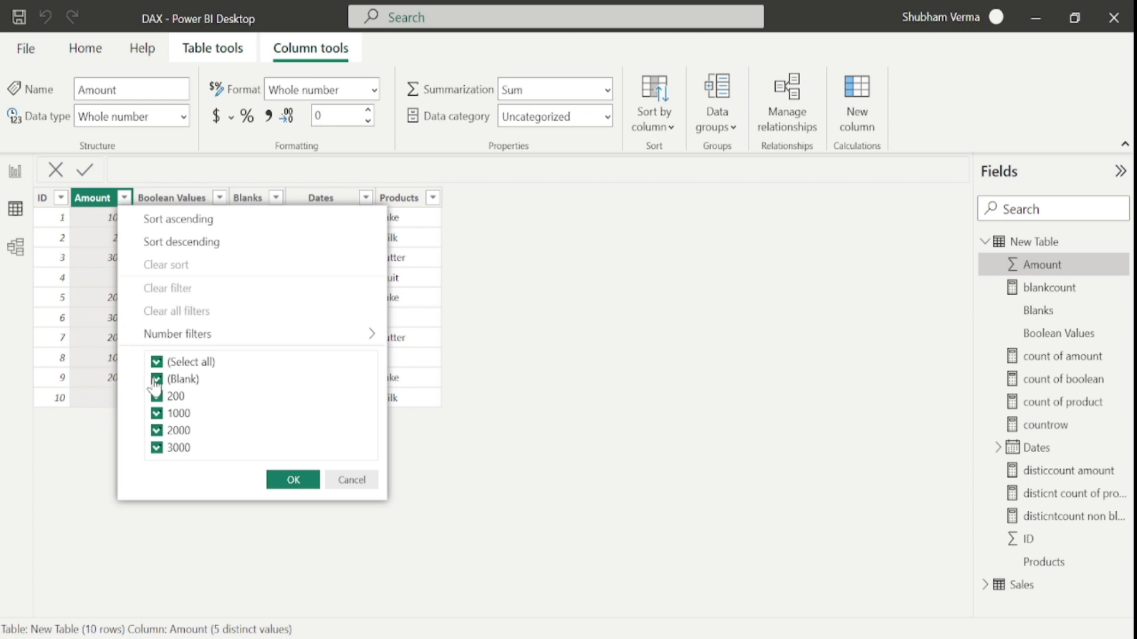
left_click(294, 484)
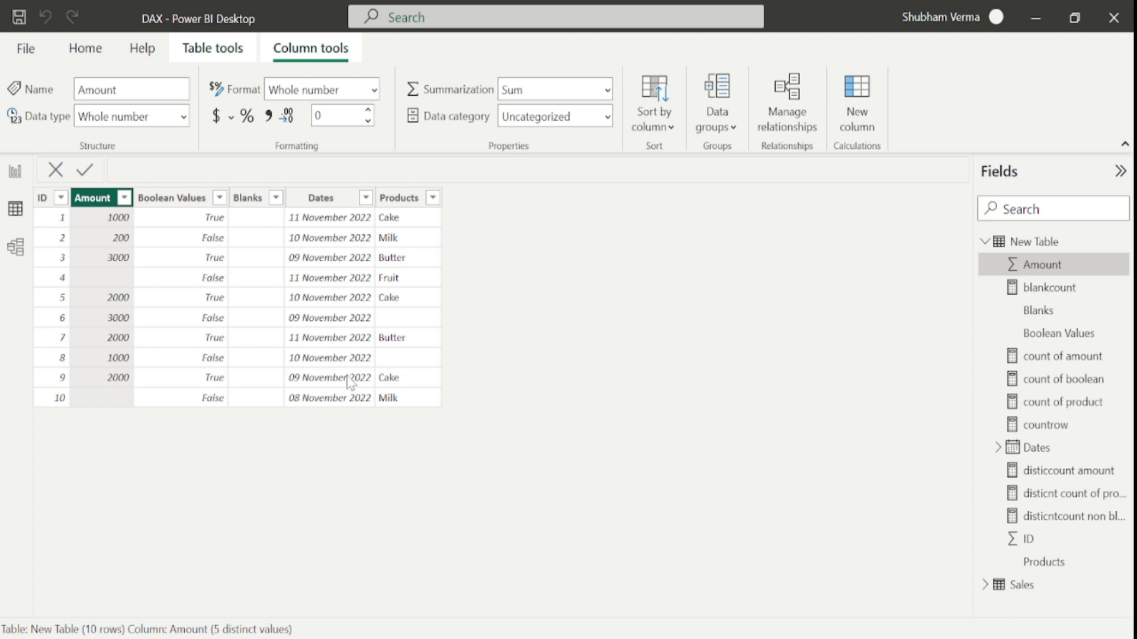
left_click(411, 201)
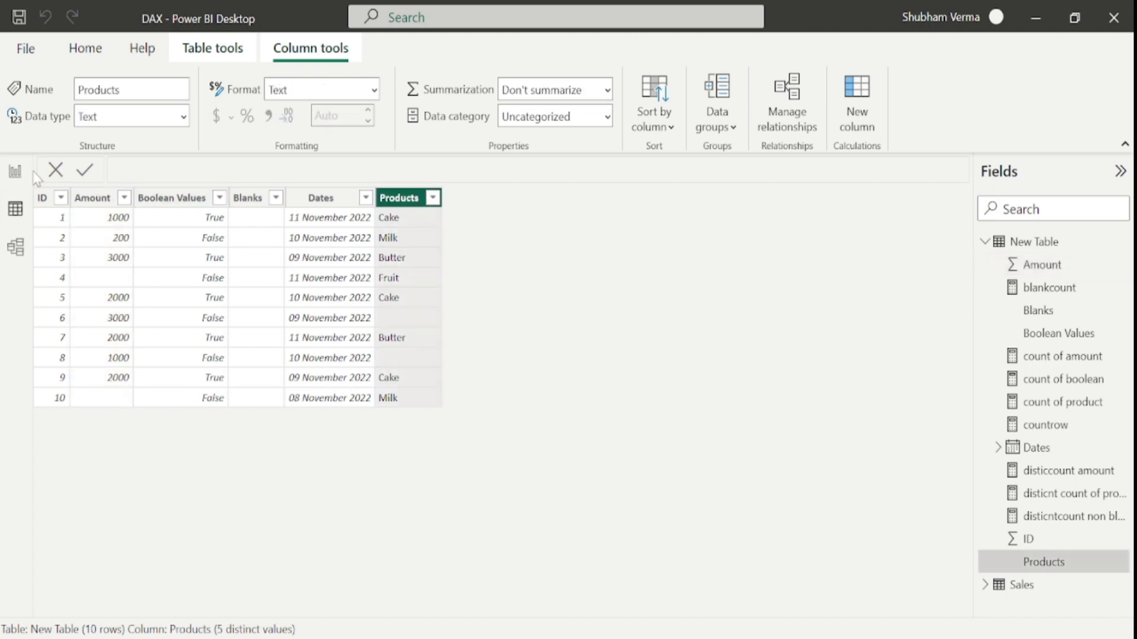
Change the disticntcount non blank (amount) formula to DISTINCTCOUNTNOBLANK('New Table'[Products]) and reposition its card on the Practical page
left_click(15, 171)
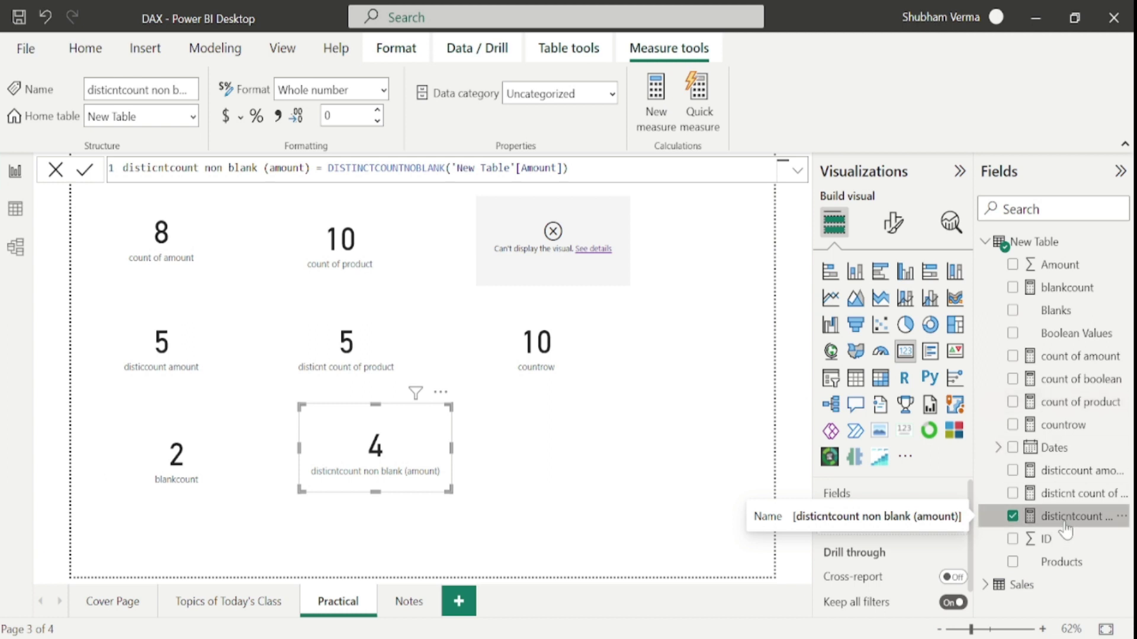
left_click_drag(568, 168, 448, 168)
type("prod")
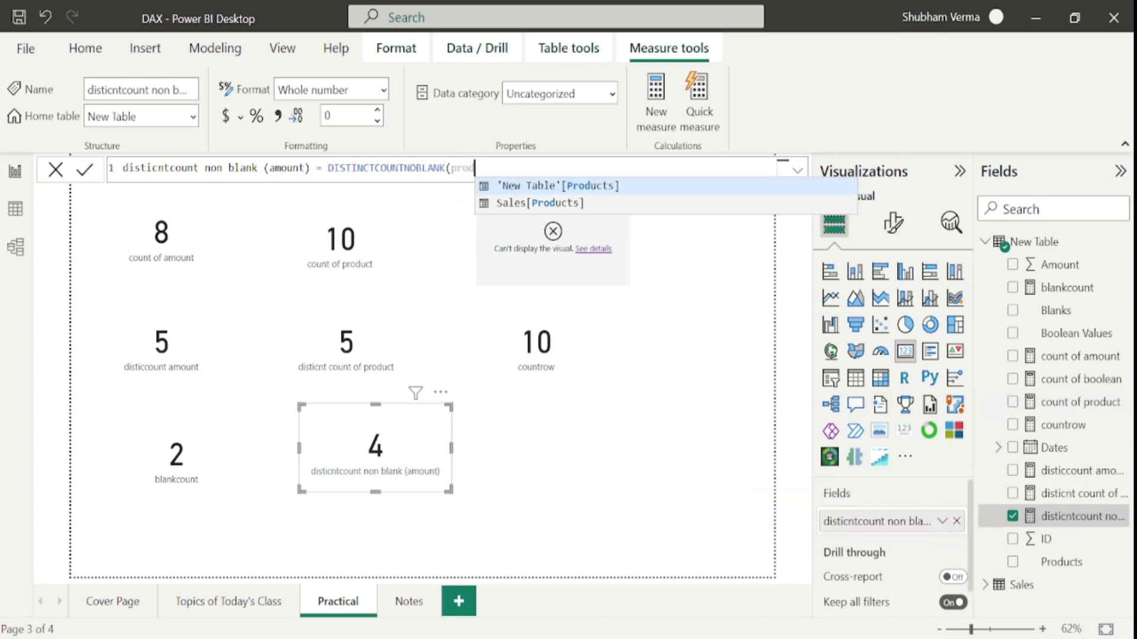
key("Tab")
type(")")
left_click_drag(425, 460, 396, 457)
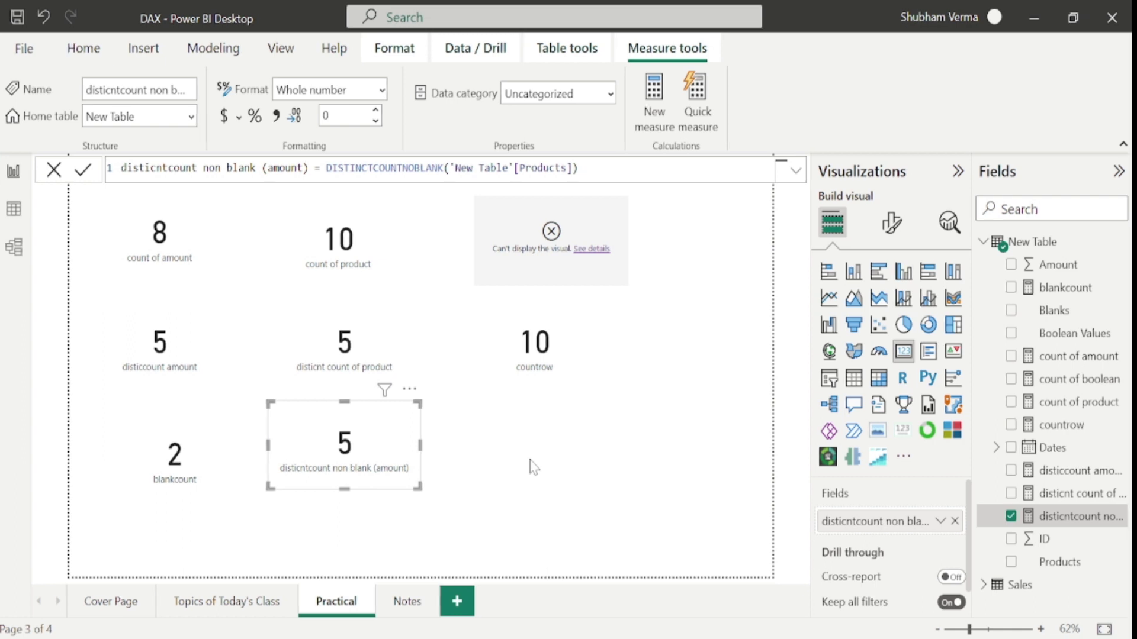
Check the Topics of Today's Class page and try to create a New Table measure with the expression "appprox"
left_click(253, 604)
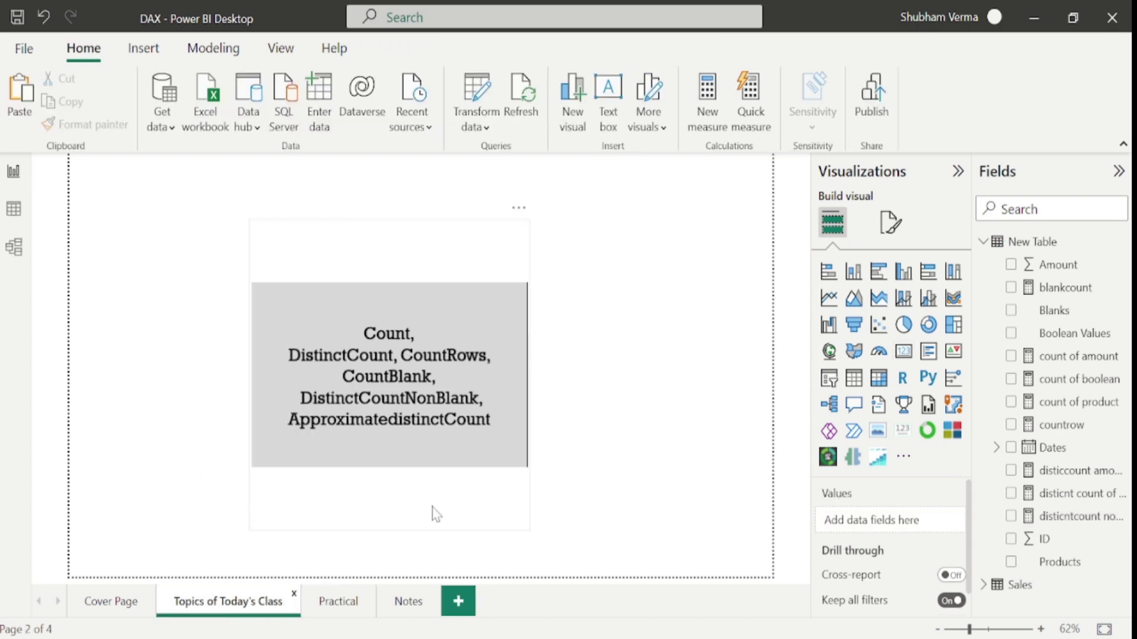
left_click(353, 603)
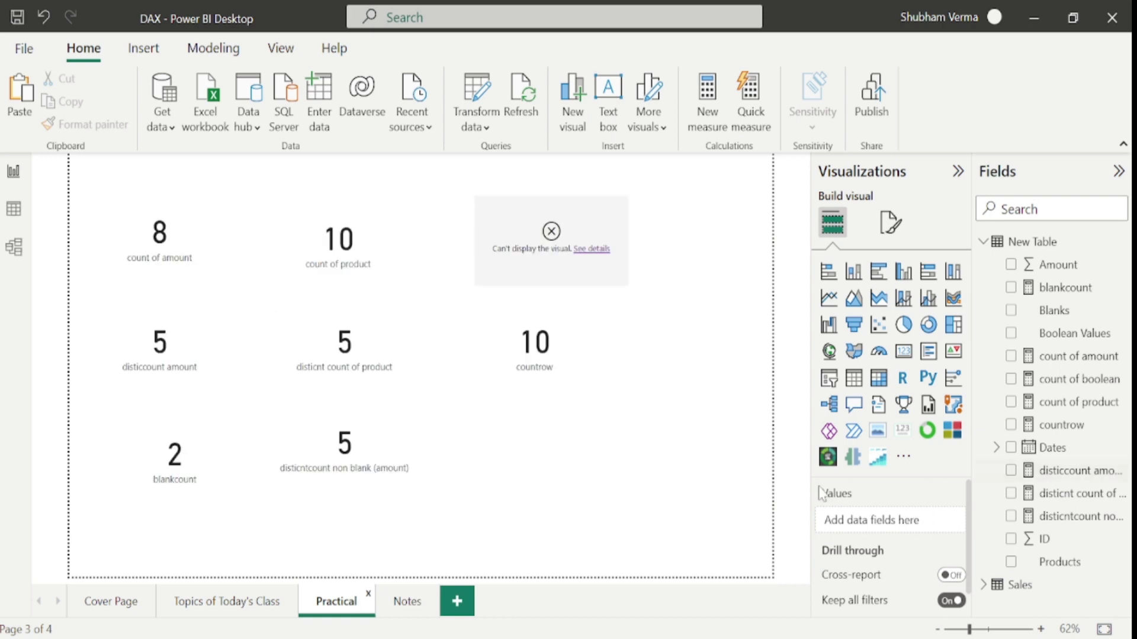
right_click(1088, 296)
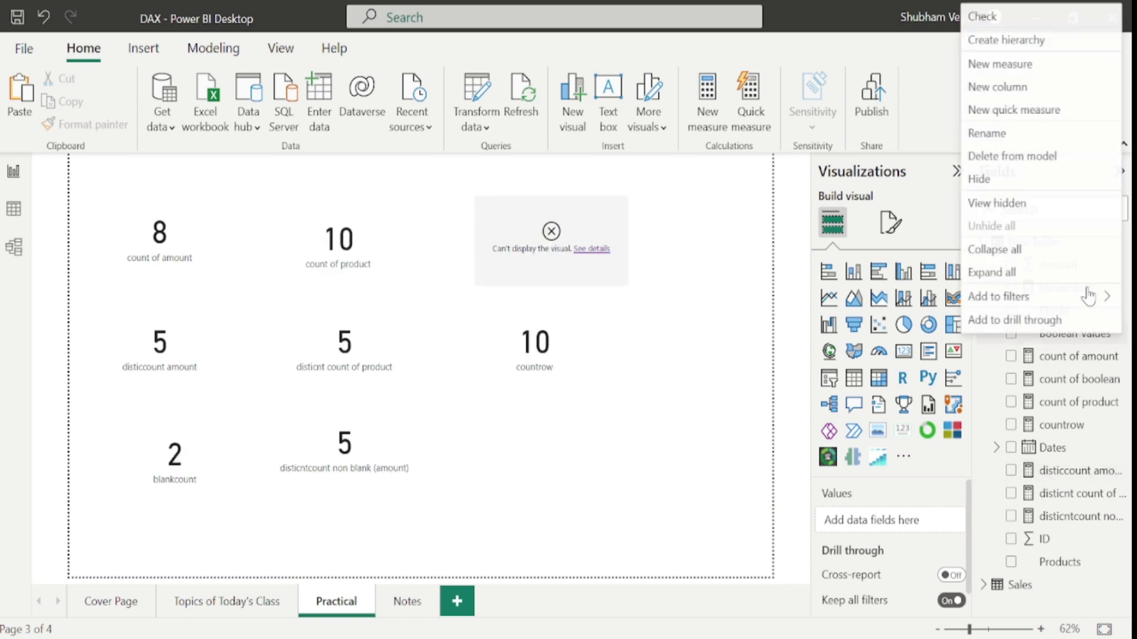
left_click(977, 63)
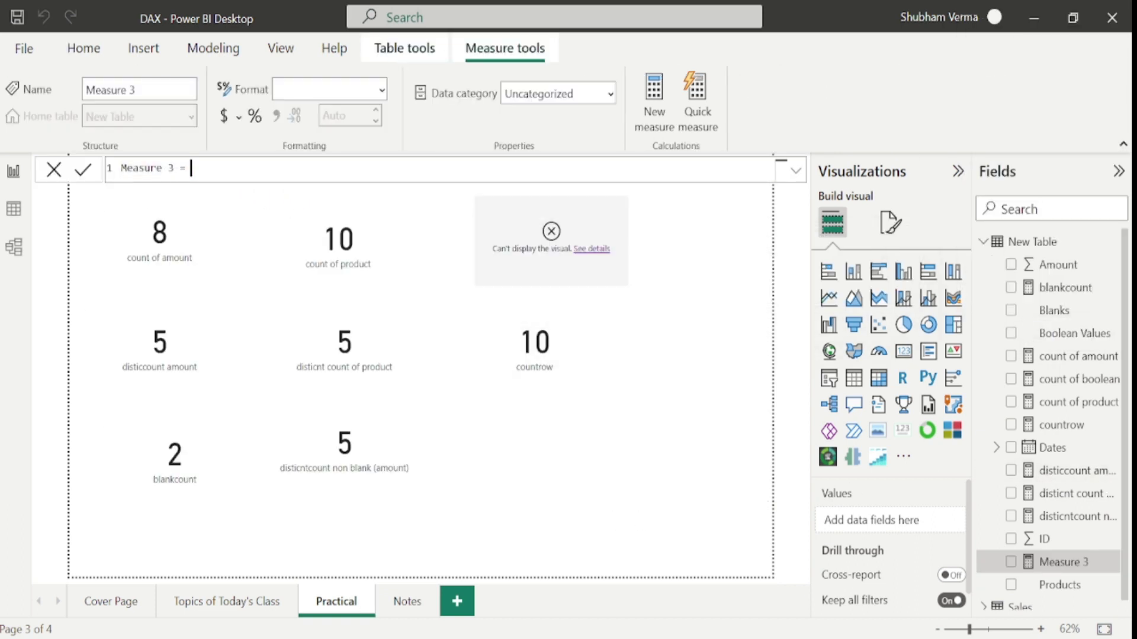
type("appprox")
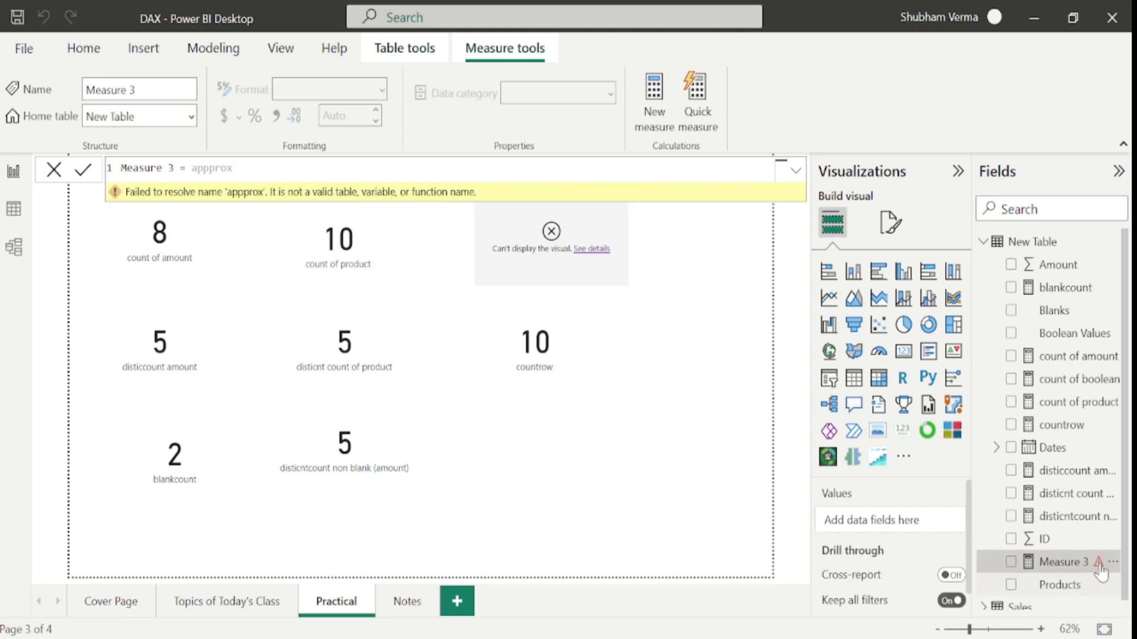
Delete the invalid "appprox" measure from New Table
left_click(1098, 563)
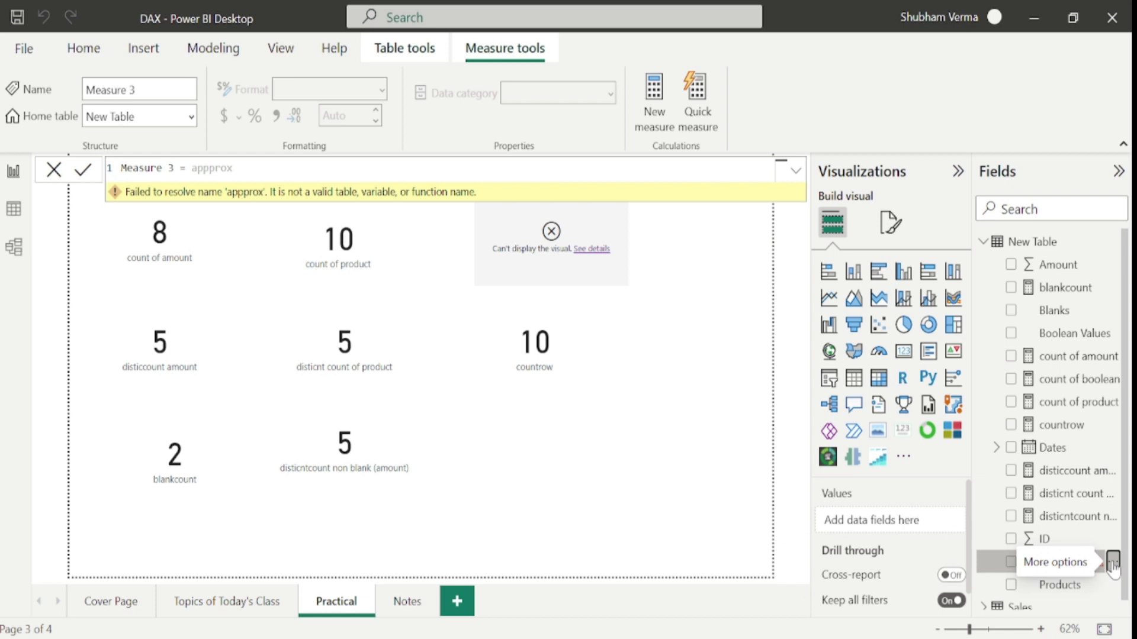
left_click(1112, 564)
left_click(1013, 385)
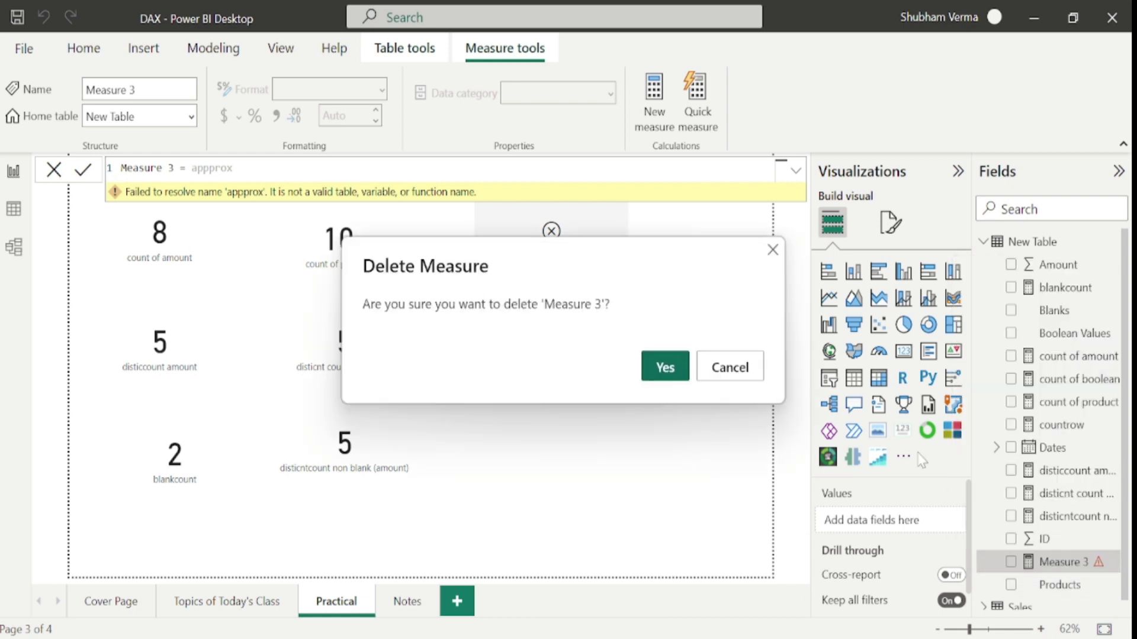
left_click(667, 372)
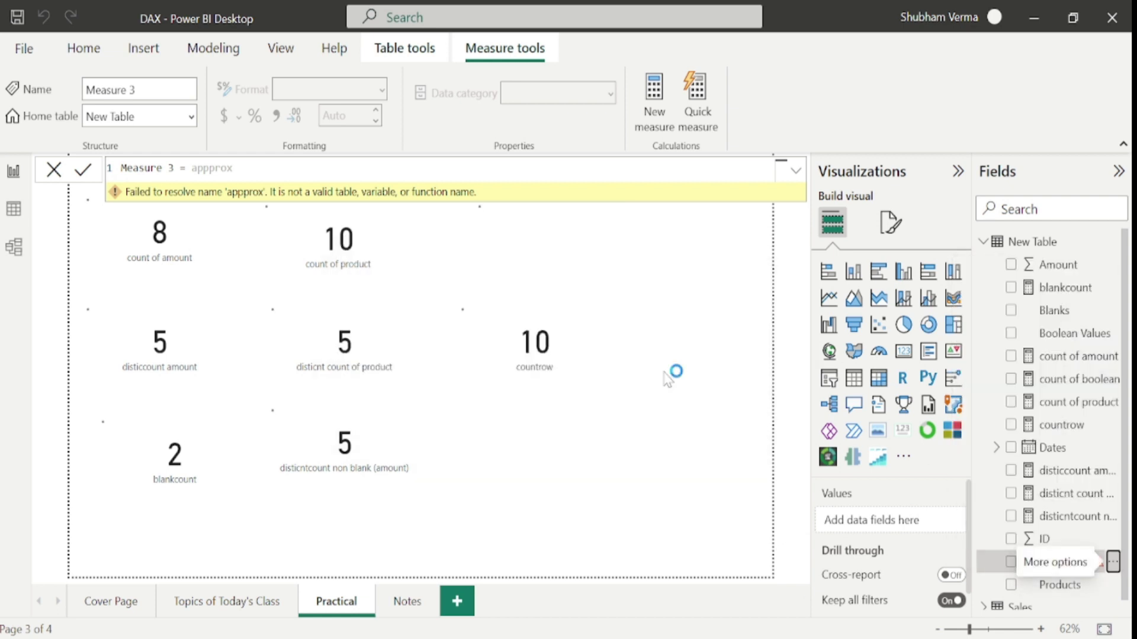
Revisit the Topics of Today's Class page, switch to the browser, and look through the Power BI course channel's uploads and playlists on YouTube
left_click(247, 603)
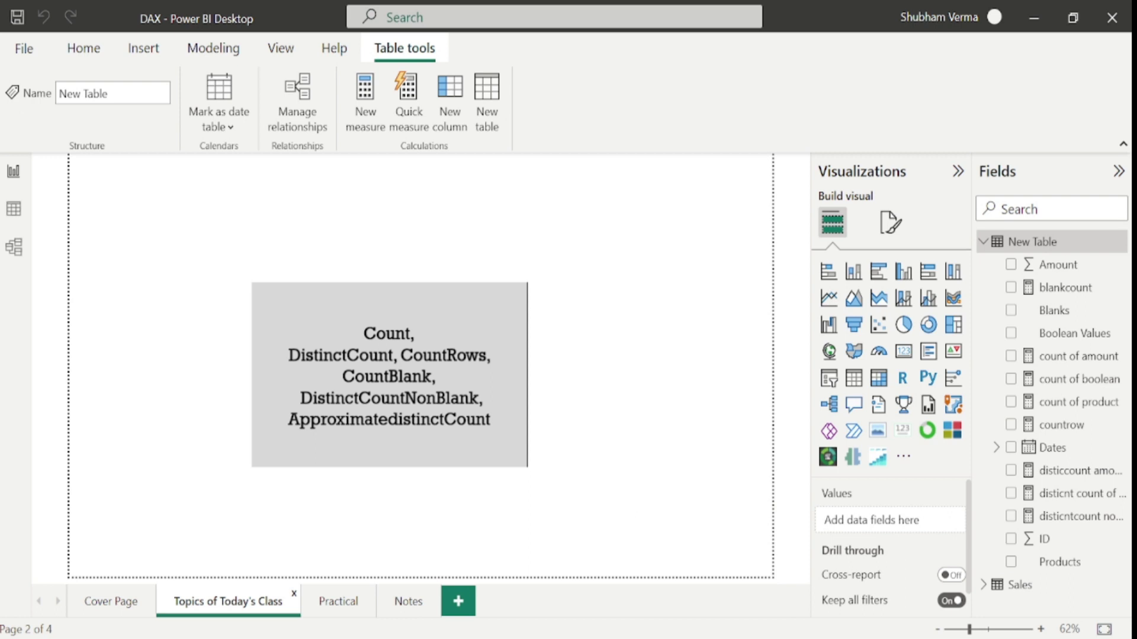
key("alt+Tab")
left_click_drag(206, 181, 528, 191)
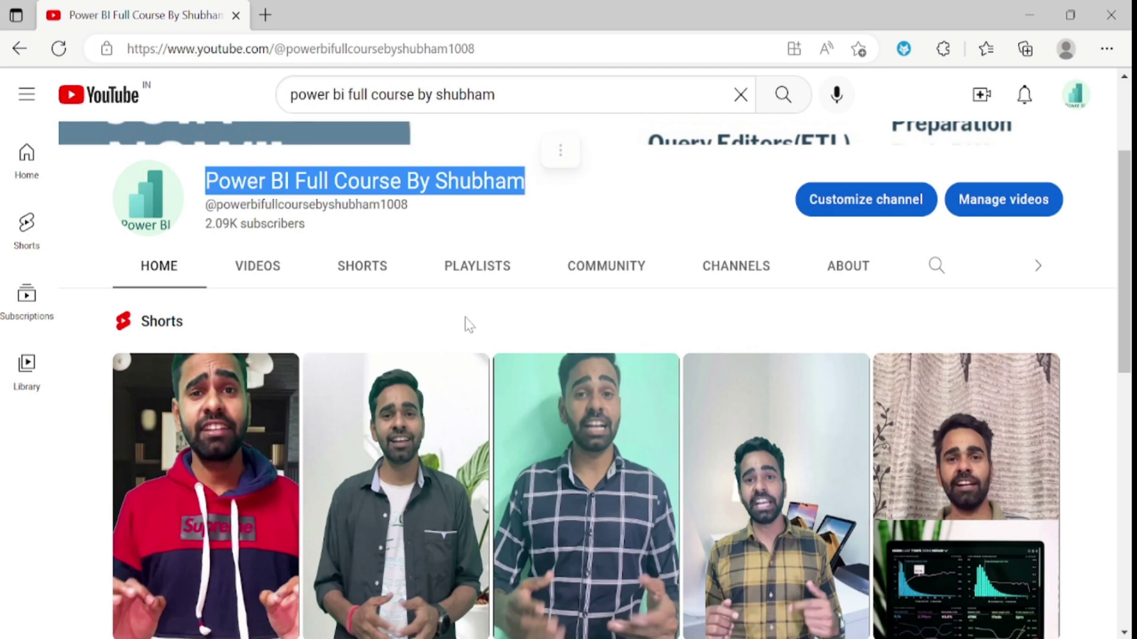
scroll(468, 325, "down", 10)
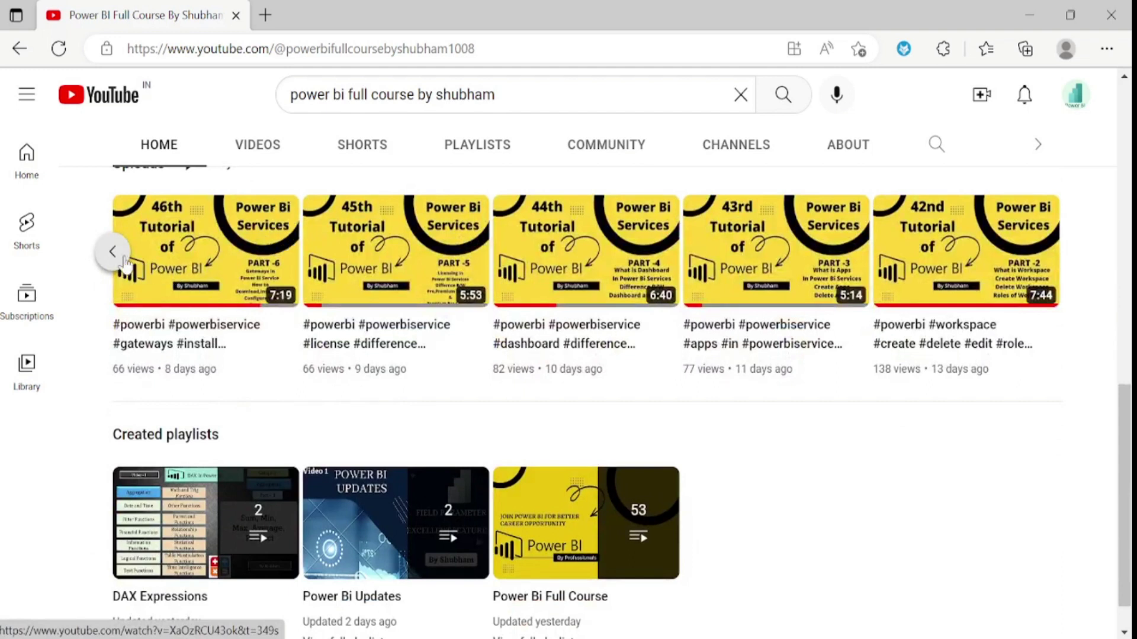
left_click(116, 254)
left_click(1053, 254)
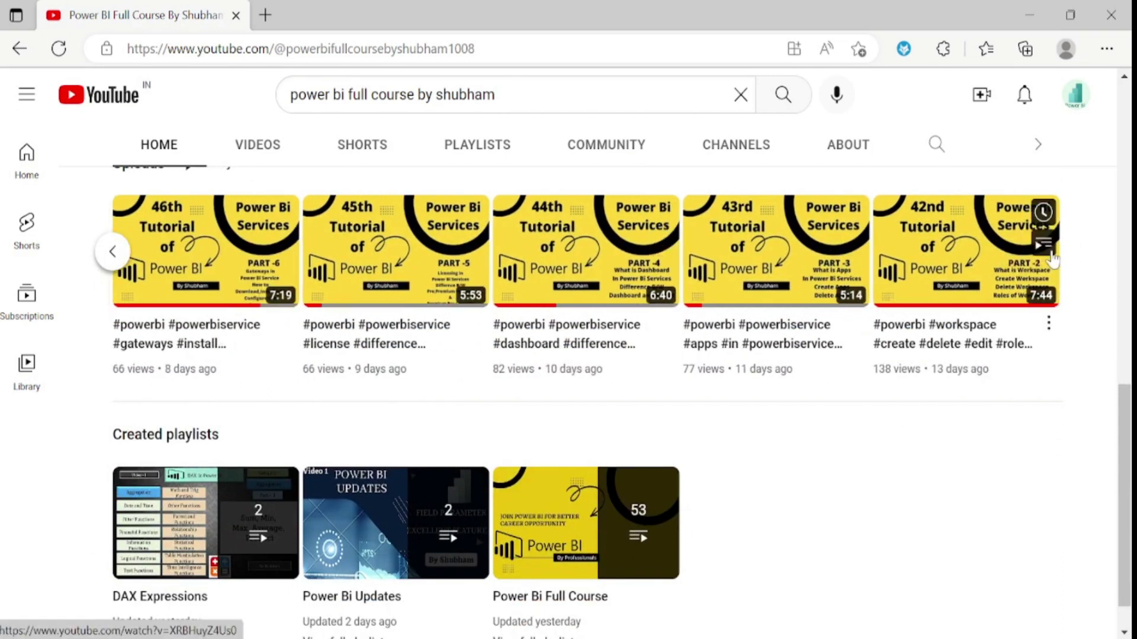
scroll(580, 503, "down", 1)
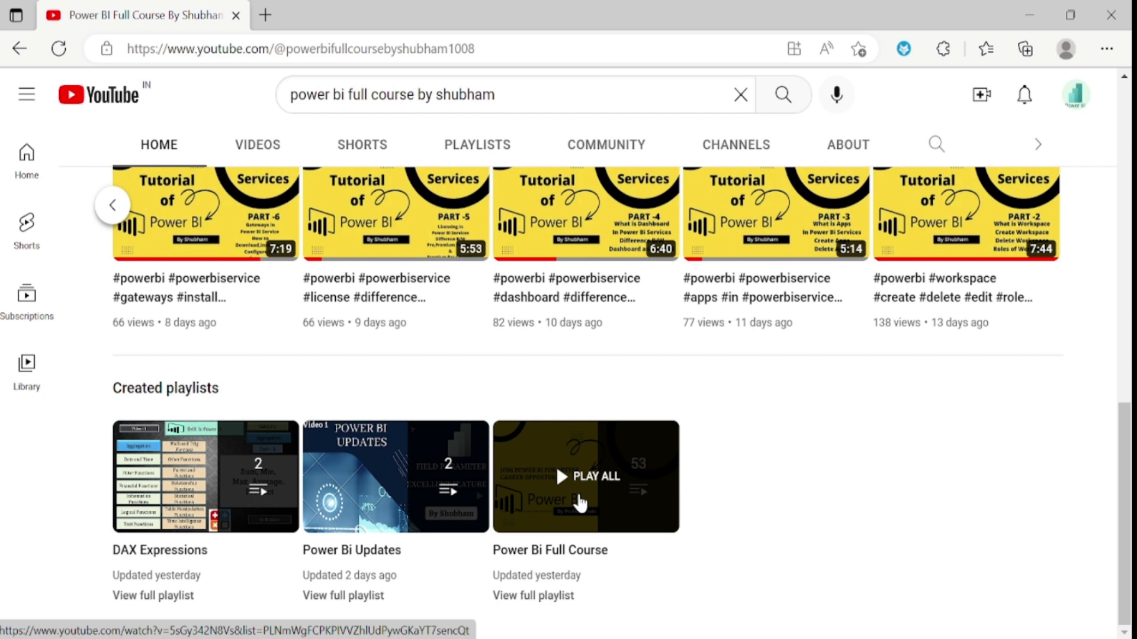
scroll(804, 448, "up", 10)
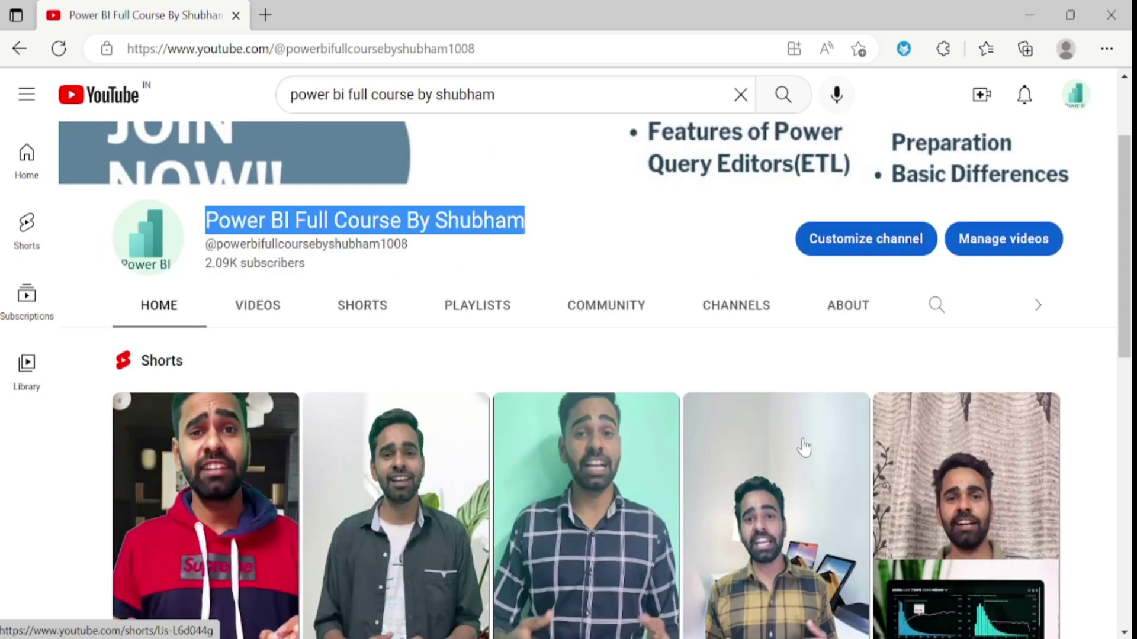